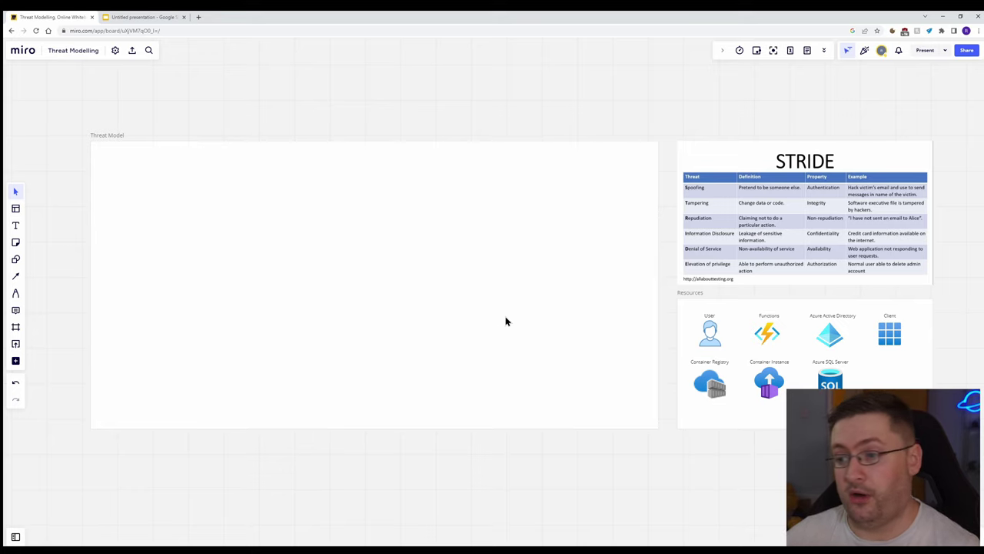
Locate the User resource icon and the STRIDE table on the board.
scroll(709, 322, "up", 3)
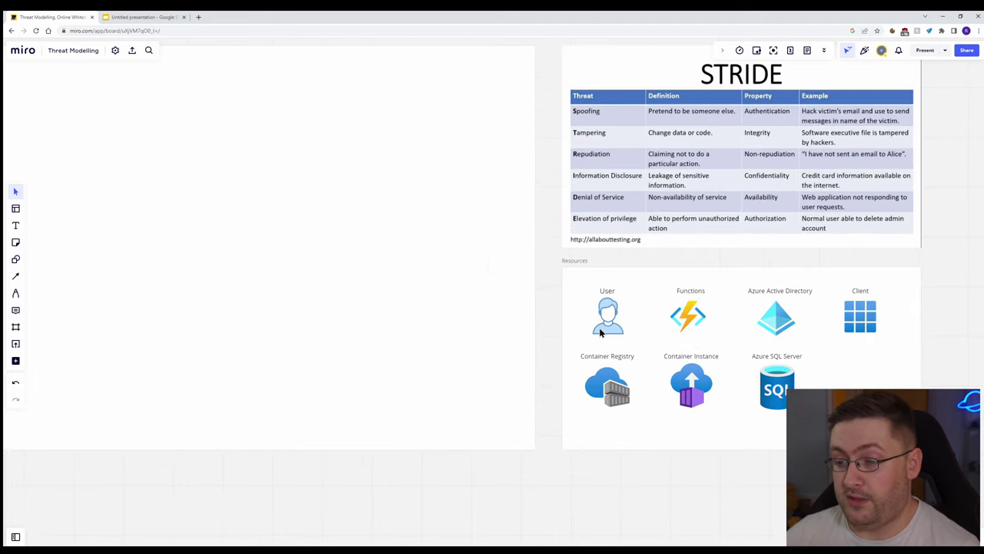
left_click(605, 307)
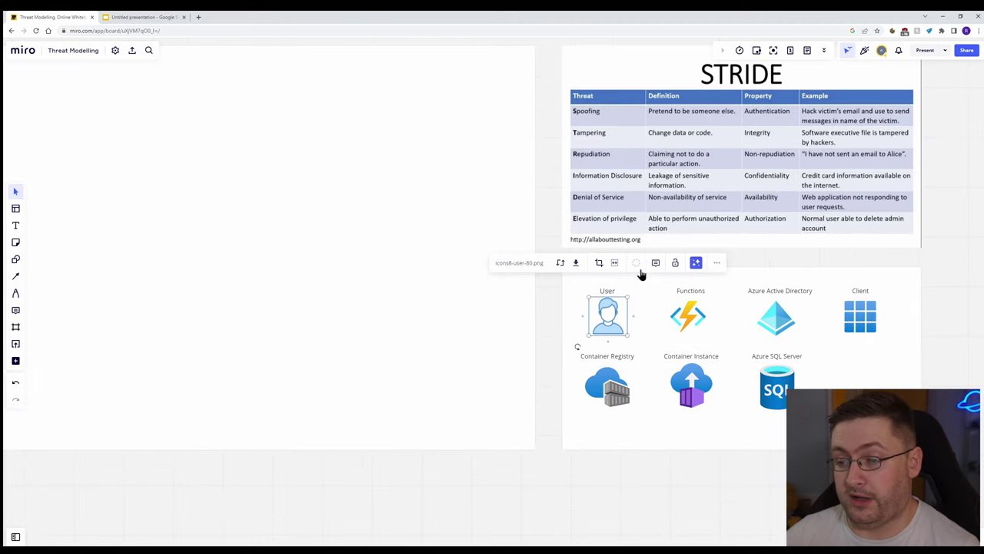
left_click(903, 297)
scroll(521, 193, "down", 3)
scroll(653, 249, "up", 3)
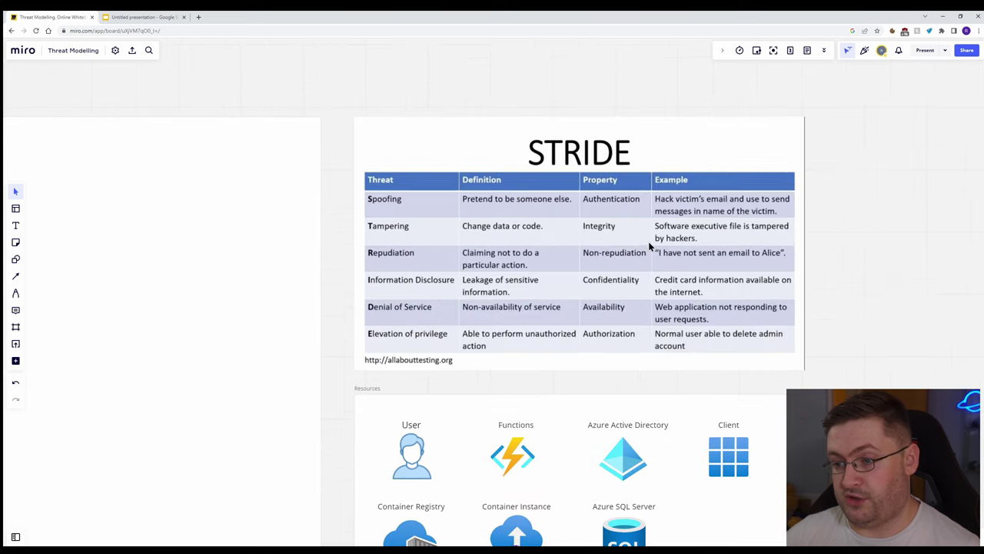
left_click_drag(435, 66, 434, 73)
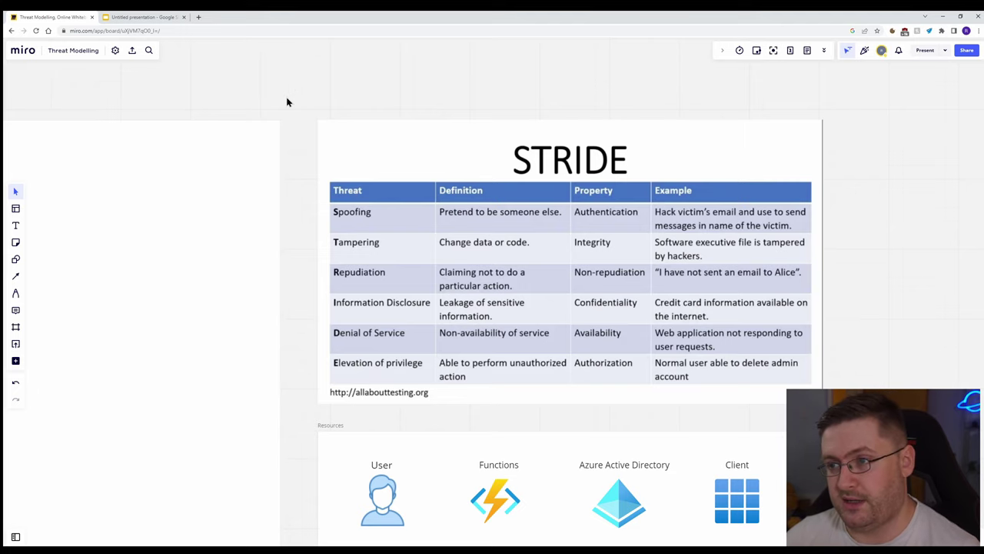
scroll(287, 102, "down", 3)
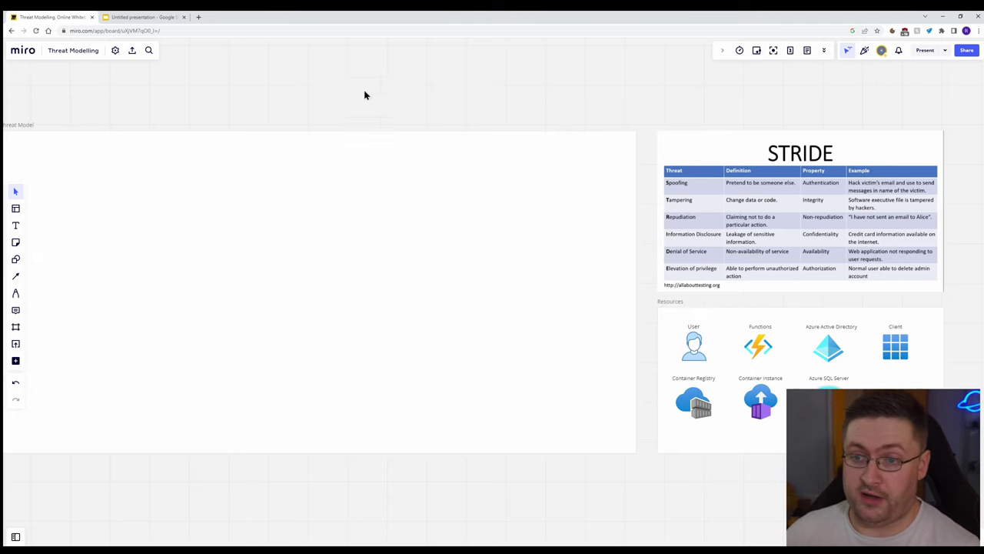
scroll(367, 94, "left", 3)
scroll(413, 108, "down", 1)
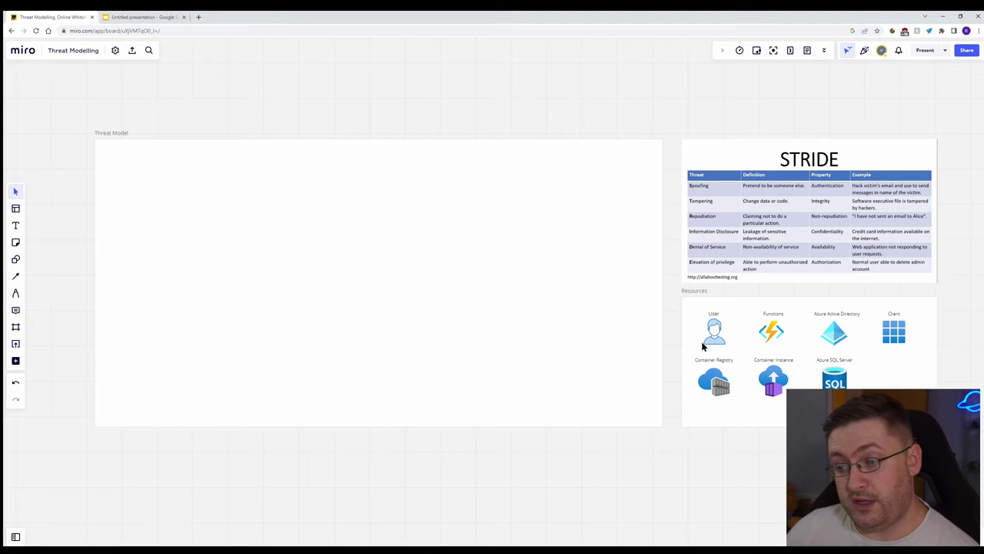
scroll(756, 334, "up", 3)
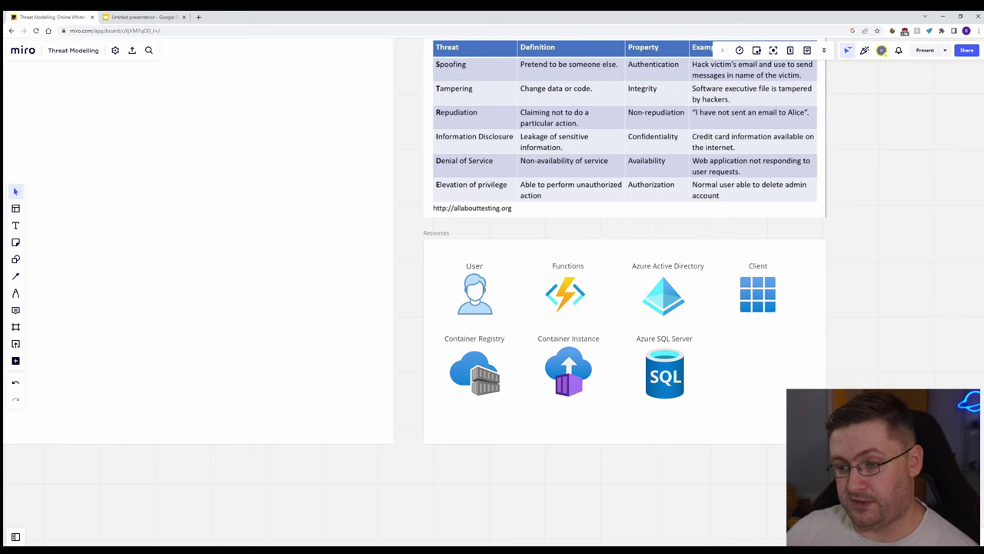
scroll(769, 376, "down", 2)
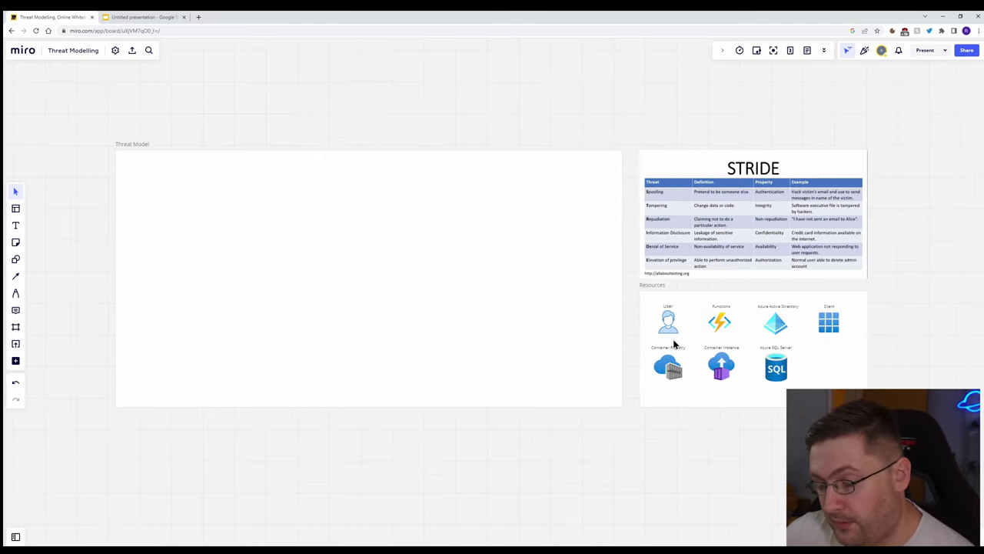
Paste a copy of the User icon into the Threat Model frame as Player.
left_click(669, 322)
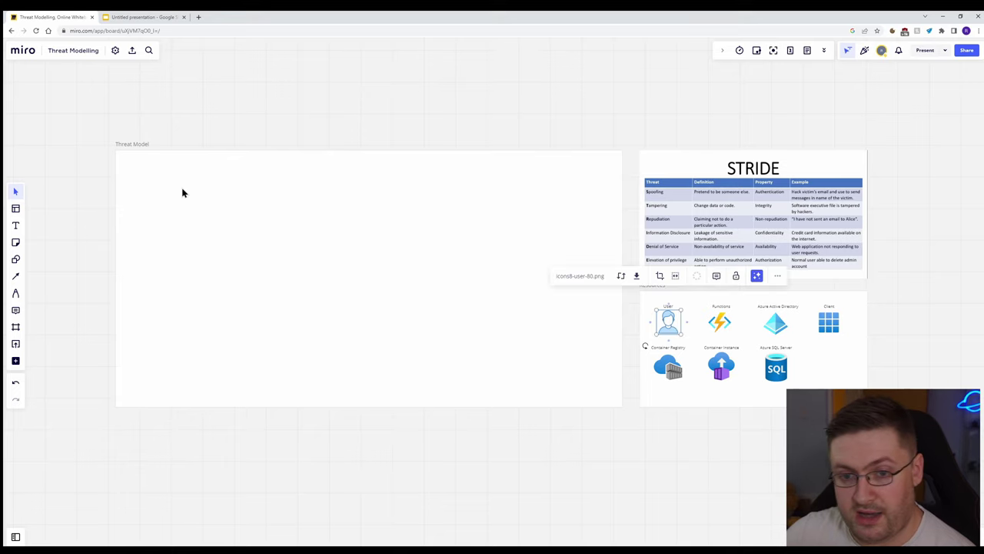
key("ctrl+v")
scroll(180, 203, "up", 3)
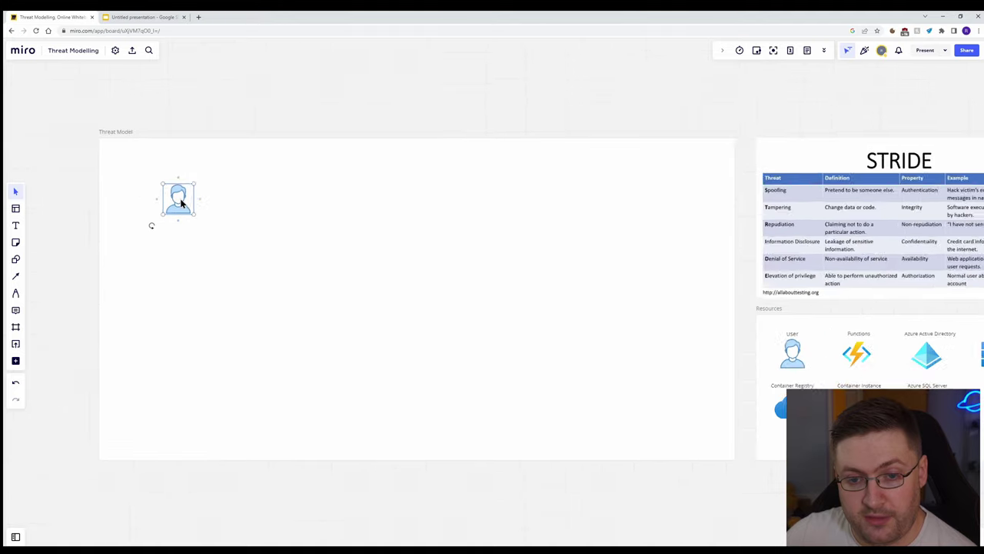
left_click(278, 97)
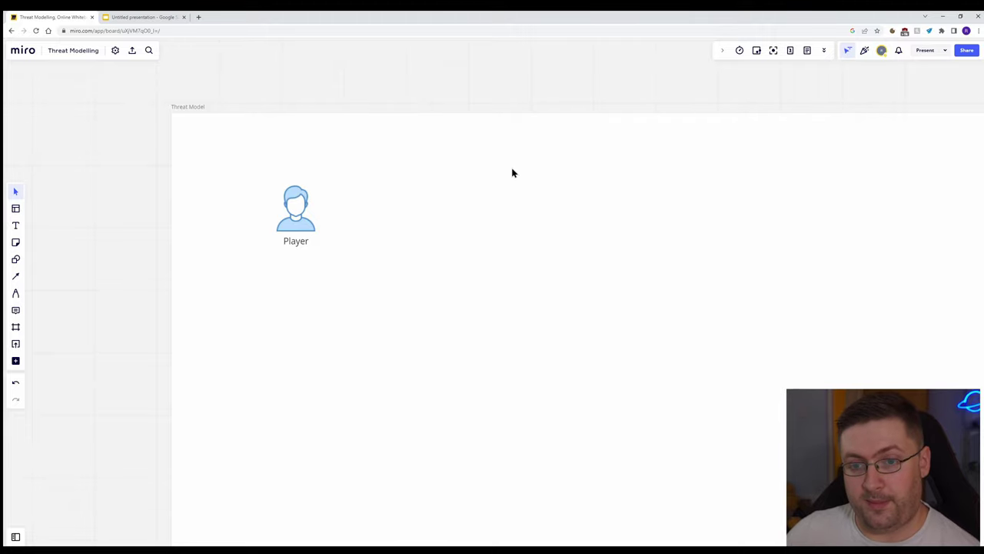
scroll(512, 173, "down", 2)
scroll(492, 129, "right", 3)
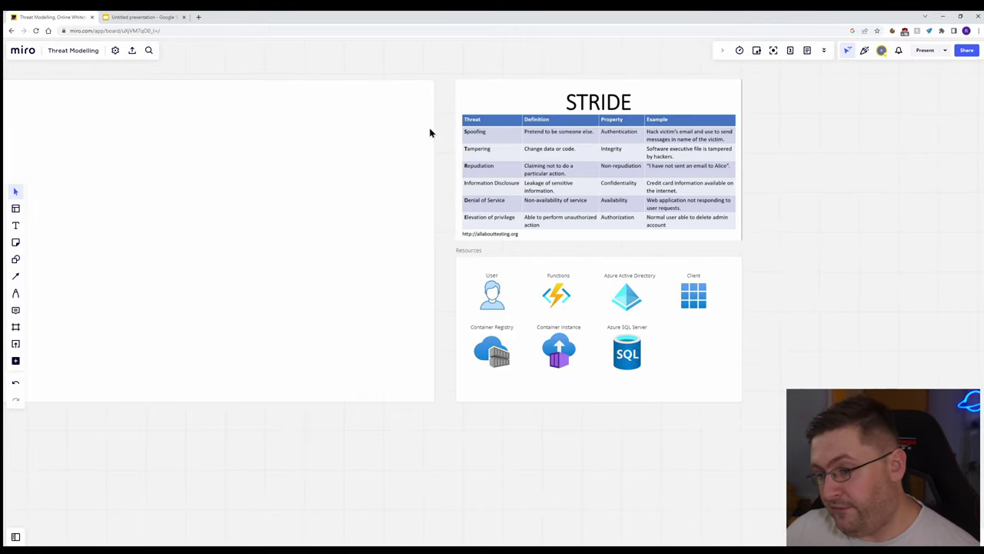
Add the Client and server icons, connect Player to Game Client, and duplicate Game Server.
left_click(697, 297)
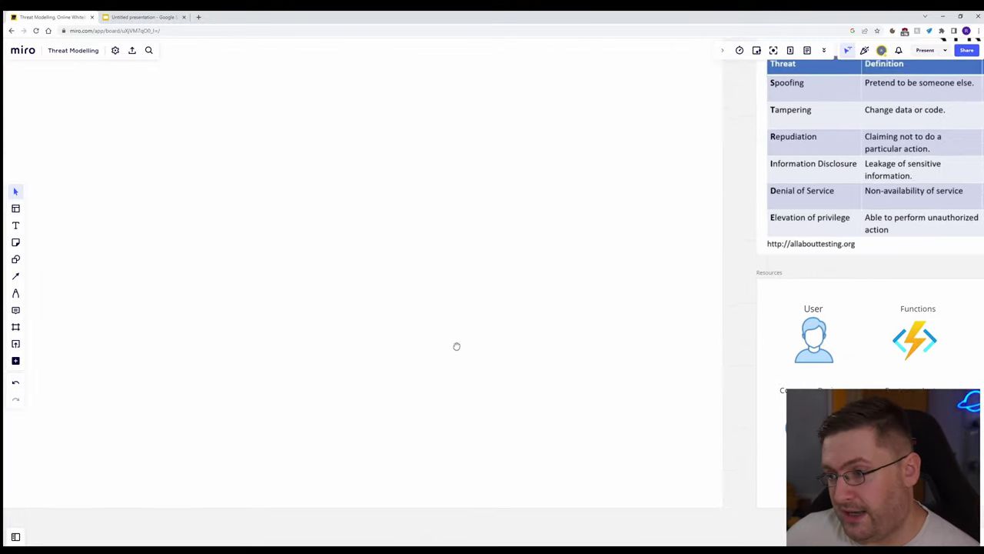
scroll(674, 315, "right", 5)
scroll(751, 263, "right", 4)
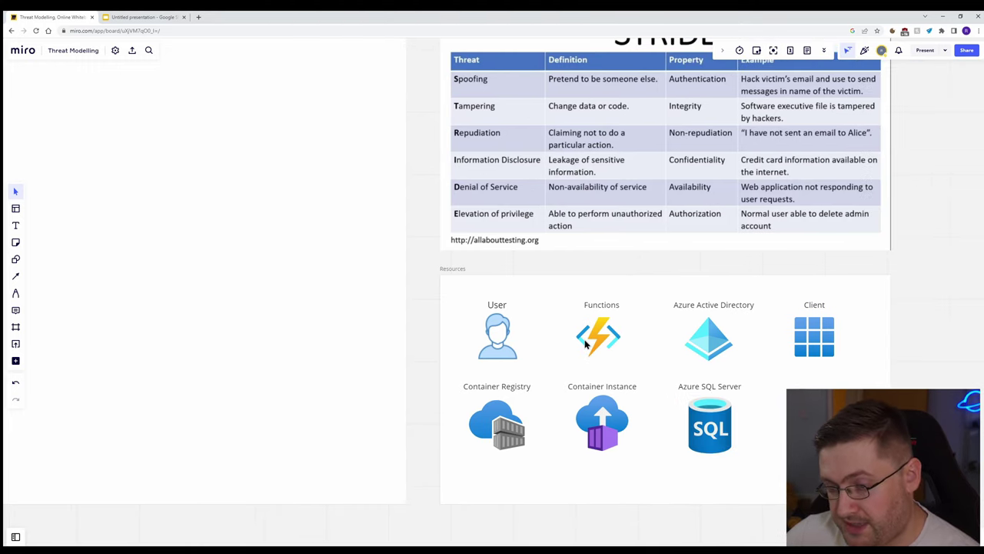
left_click(589, 344)
scroll(589, 345, "down", 3)
left_click_drag(105, 235, 553, 234)
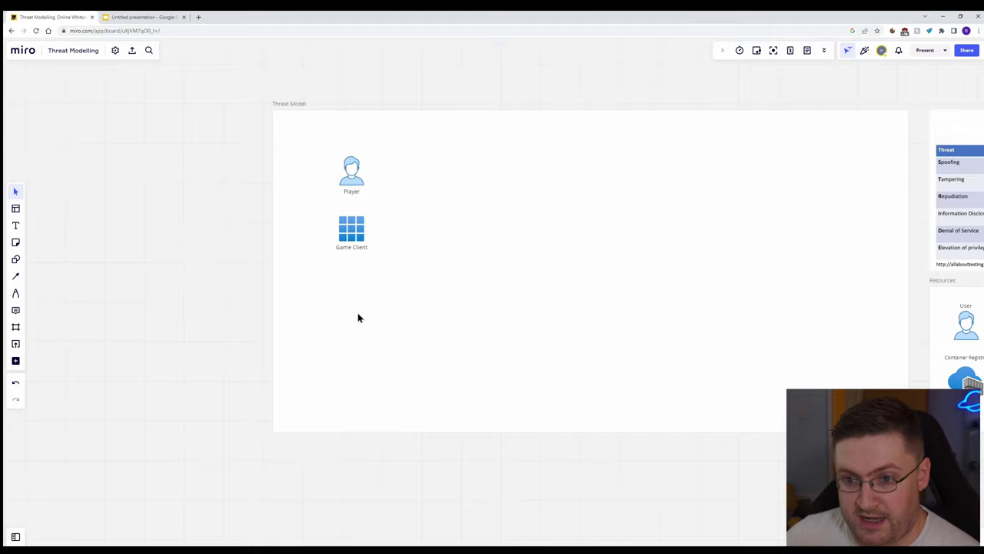
scroll(369, 273, "up", 3)
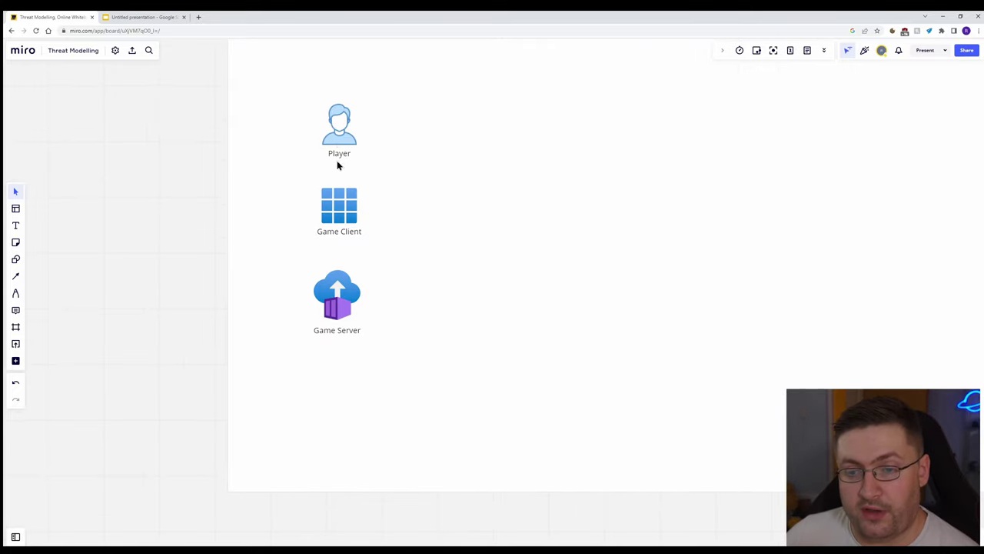
left_click(338, 156)
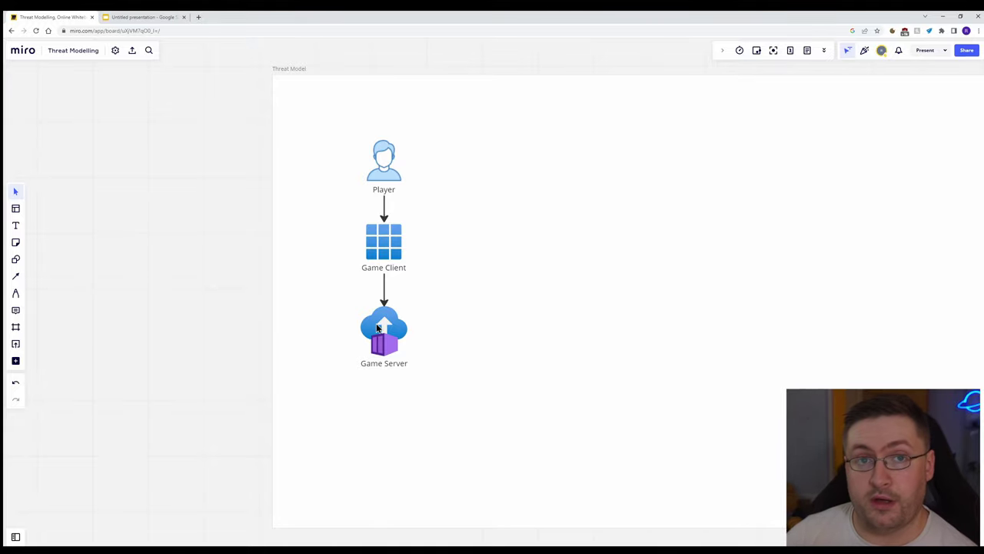
left_click_drag(377, 328, 458, 334)
Turn the duplicated server into Player API and Item API, pasting another API icon beside the box.
left_click(427, 386)
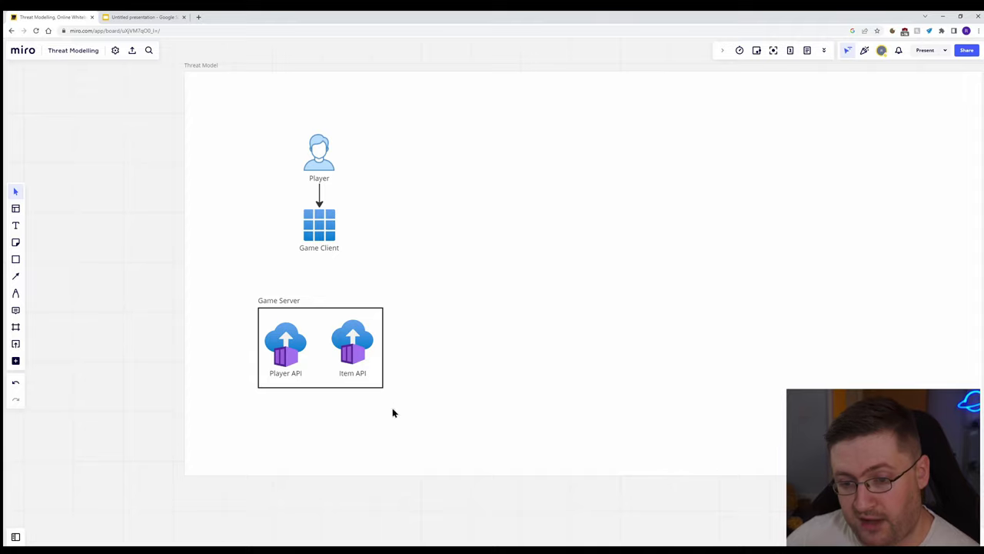
left_click(356, 347)
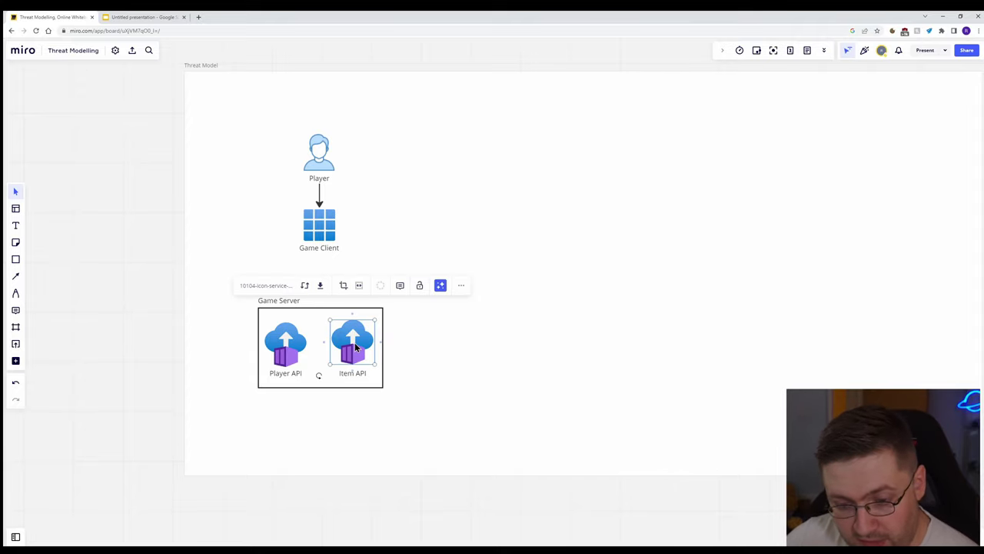
key("ctrl+v")
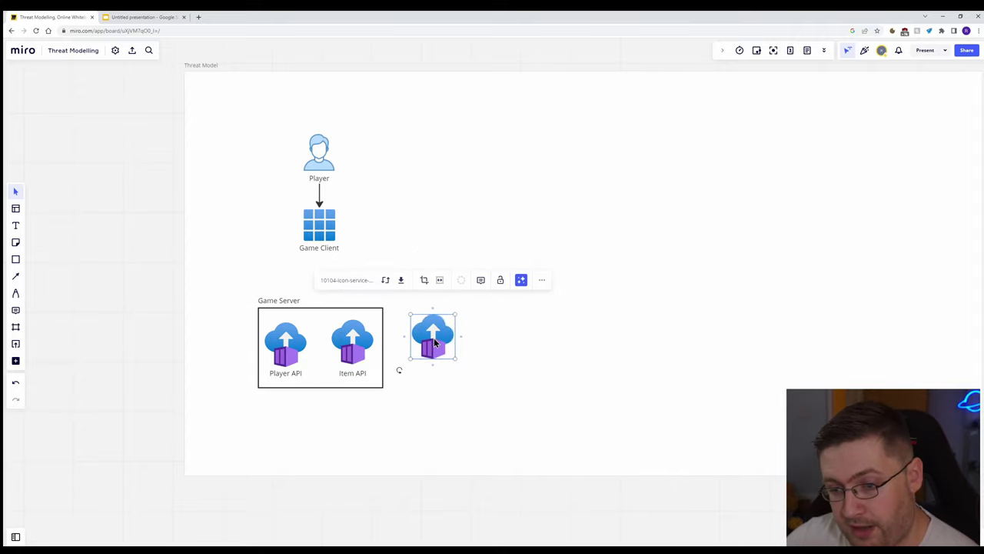
left_click(389, 372)
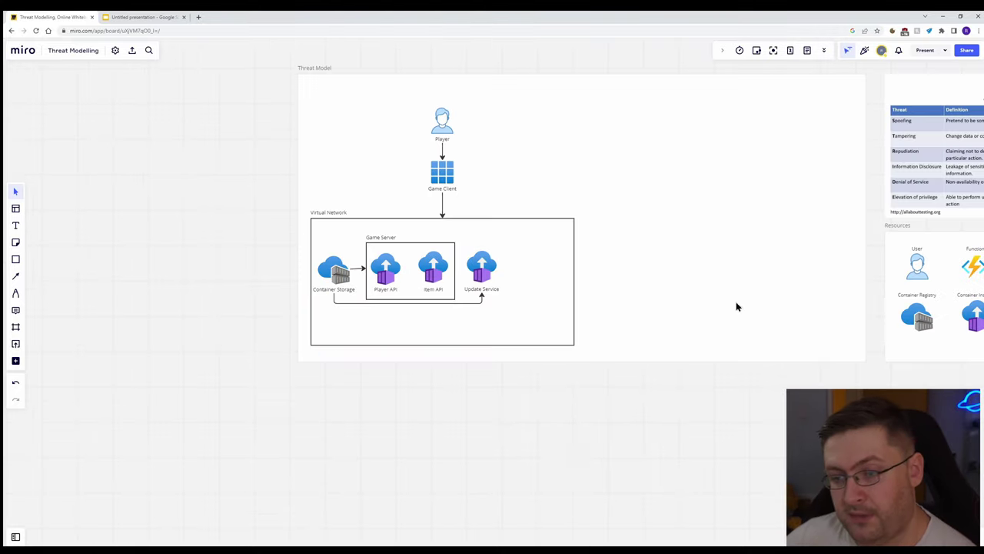
scroll(736, 305, "down", 2)
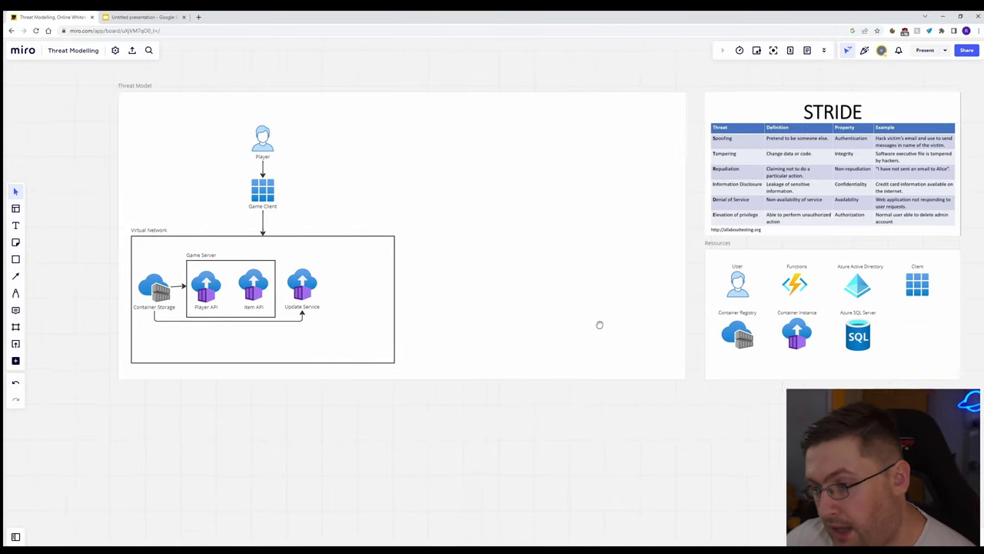
scroll(598, 323, "up", 1)
Copy the Azure SQL Server and Functions icons into the diagram.
left_click(809, 350)
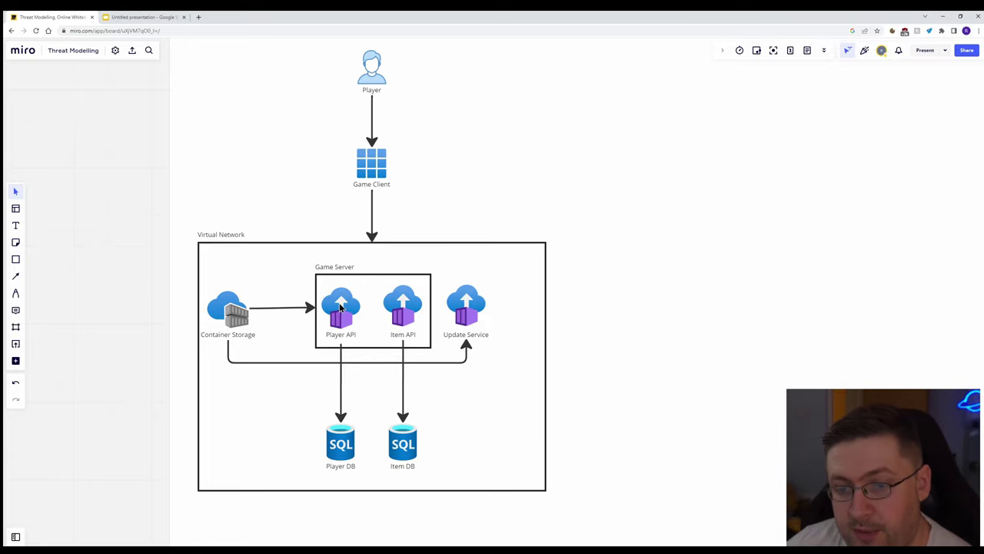
scroll(758, 367, "down", 5)
scroll(759, 376, "right", 10)
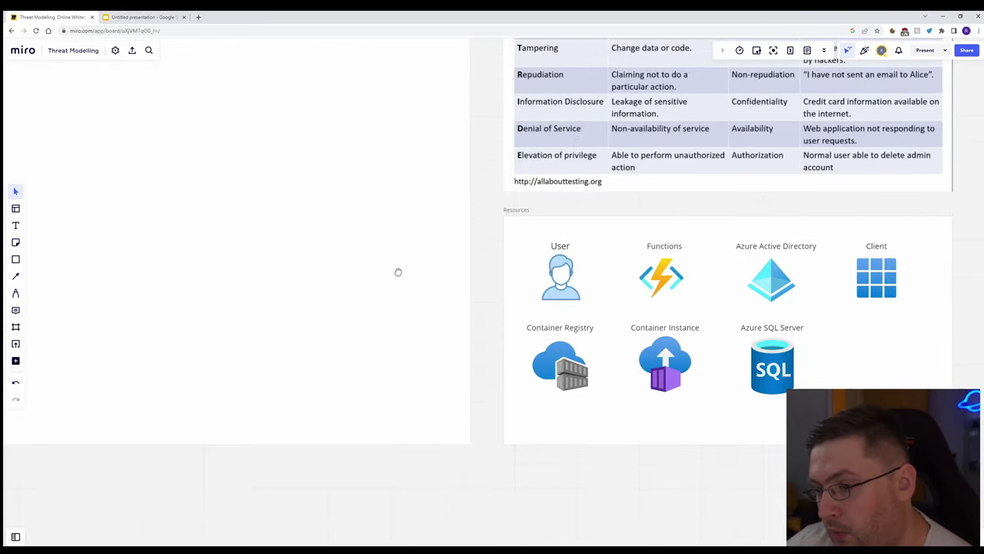
scroll(397, 272, "up", 3)
left_click(673, 296)
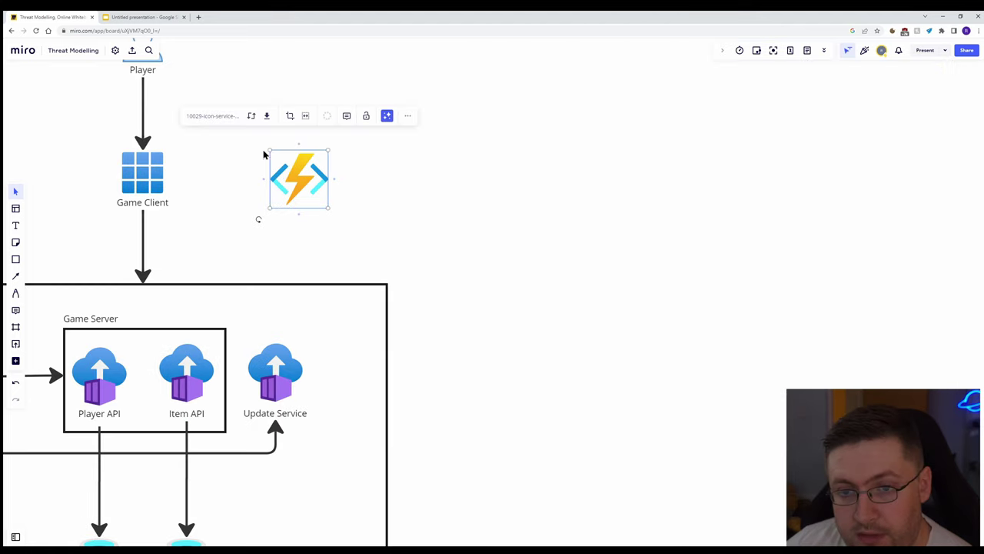
left_click(220, 178)
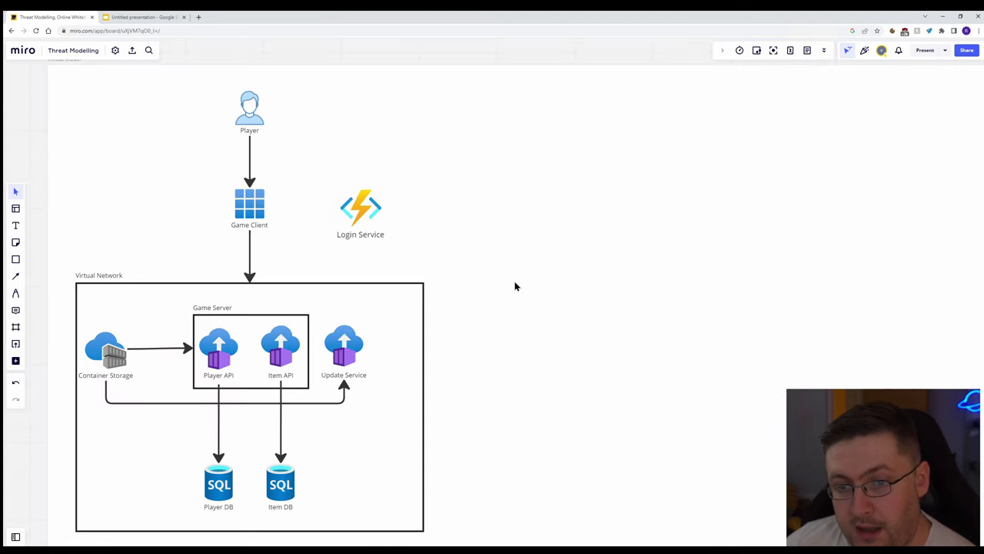
Copy the Azure Active Directory icon into the diagram beside Login Service.
scroll(515, 286, "down", 1)
scroll(661, 349, "right", 3)
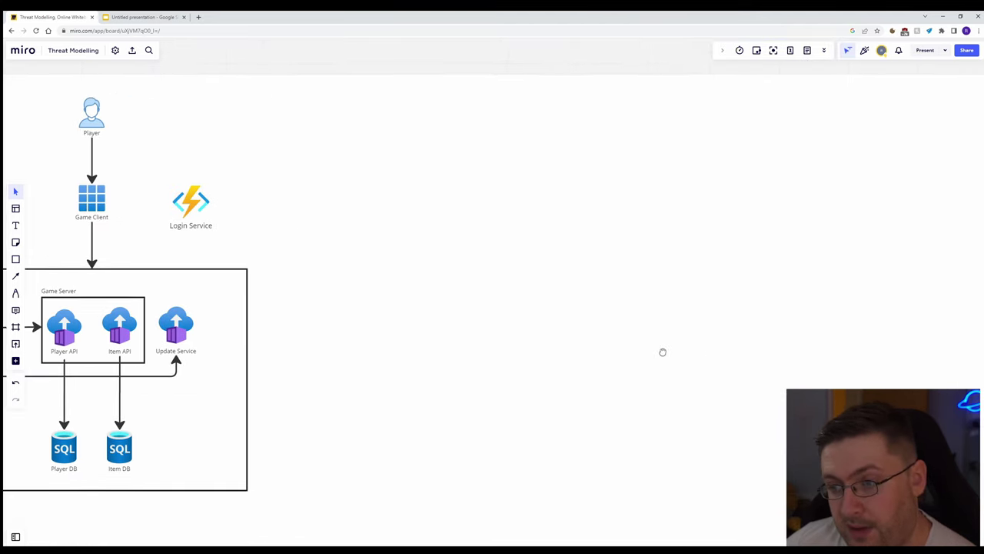
left_click_drag(661, 349, 255, 350)
scroll(441, 345, "right", 3)
scroll(441, 345, "down", 2)
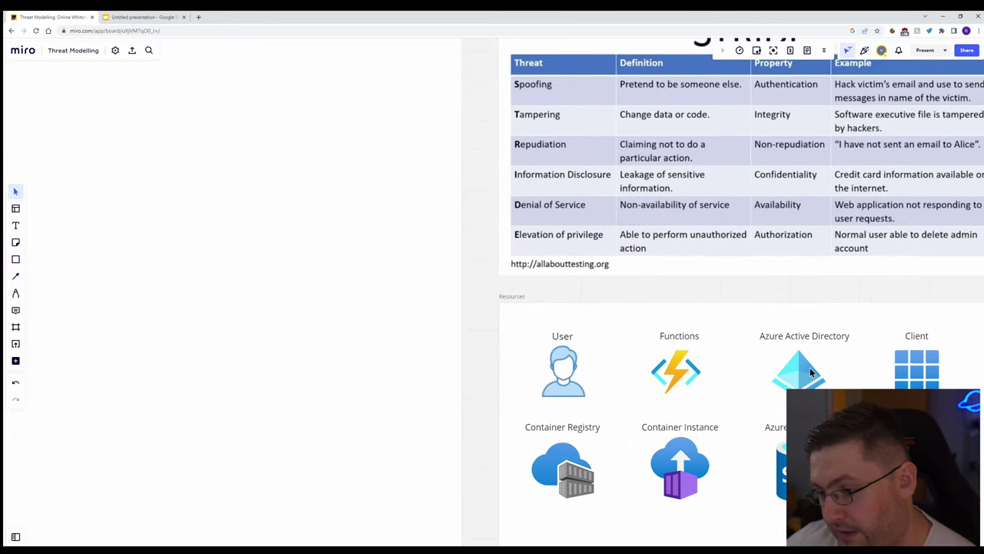
left_click(811, 373)
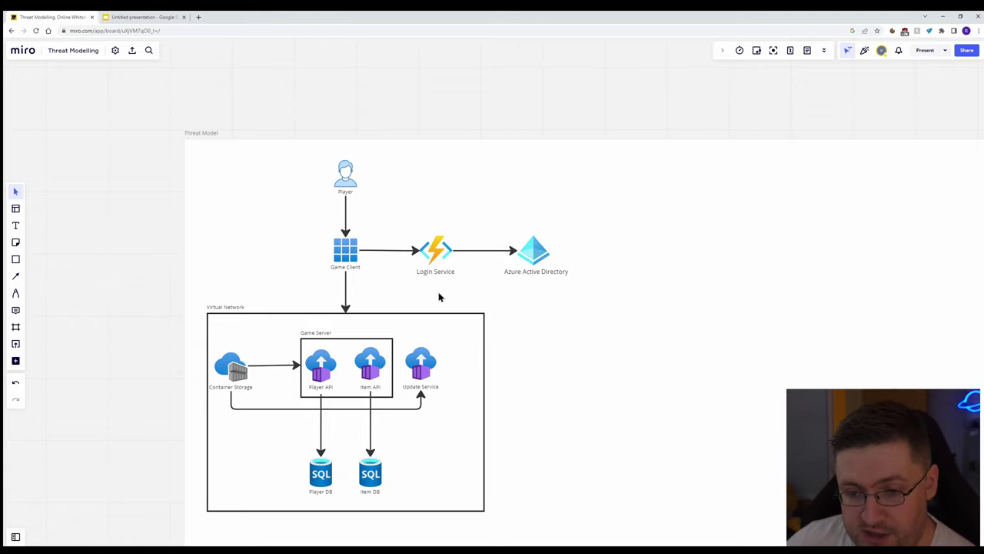
scroll(572, 352, "up", 2)
Label the Player-to-Game Client arrow [Manually].
left_click_drag(572, 351, 707, 279)
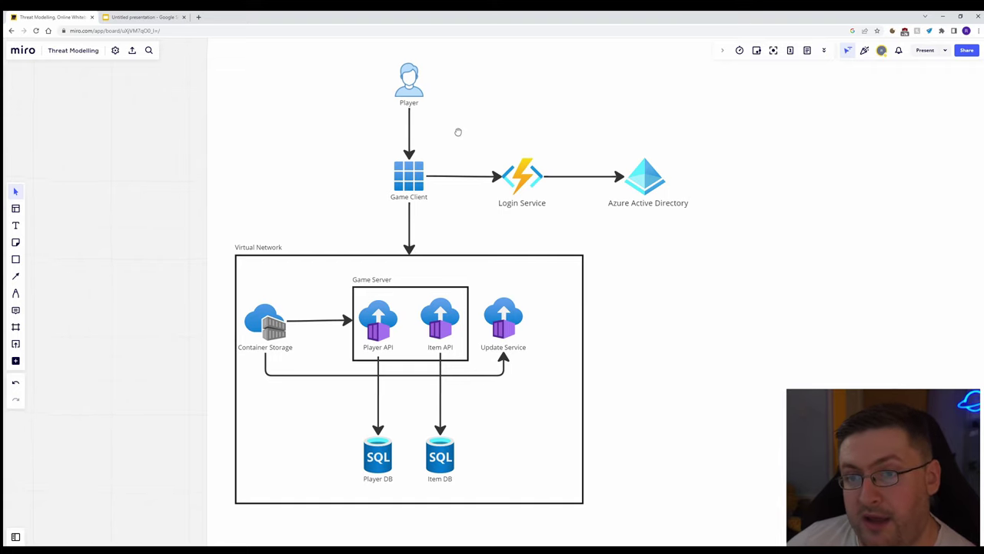
scroll(428, 165, "up", 1)
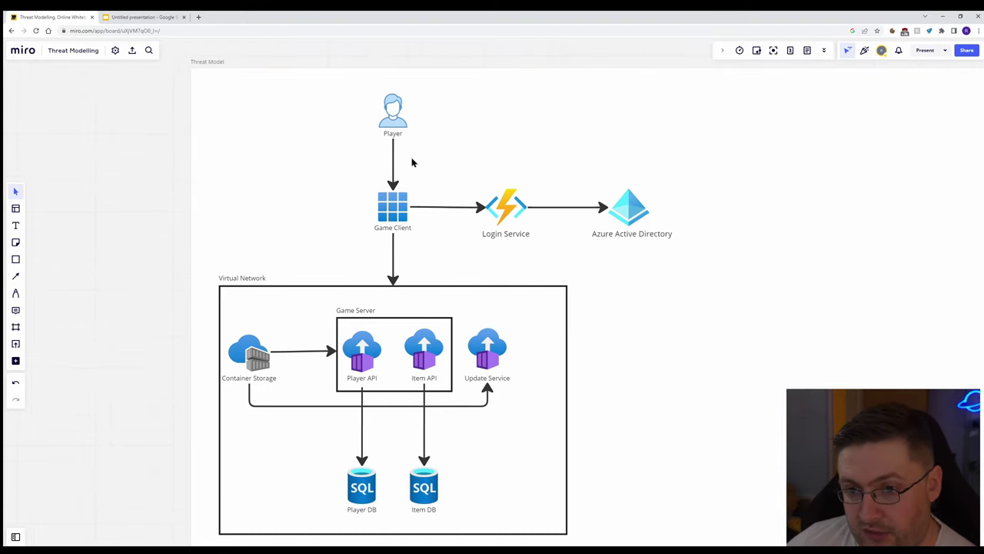
double_click(407, 160)
type("Manually")
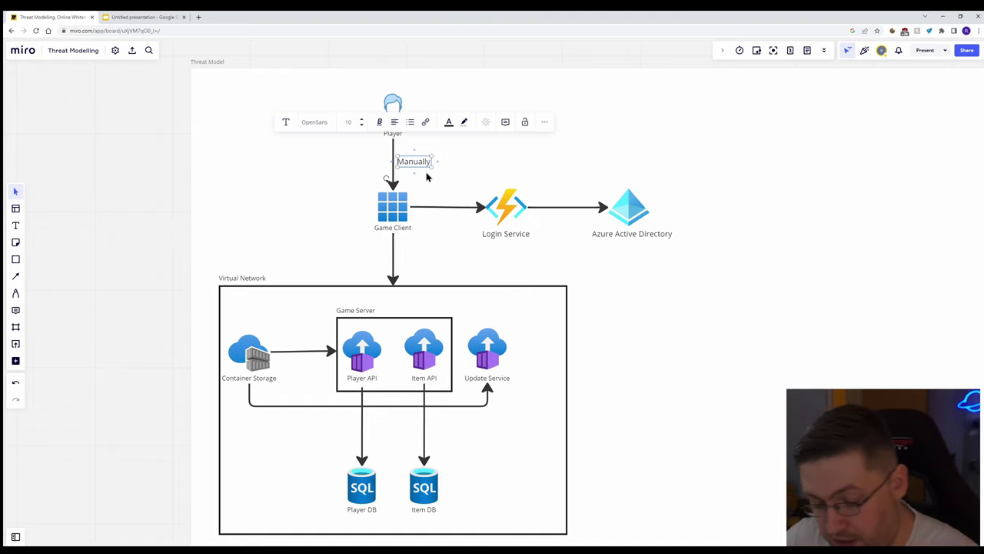
key("Home")
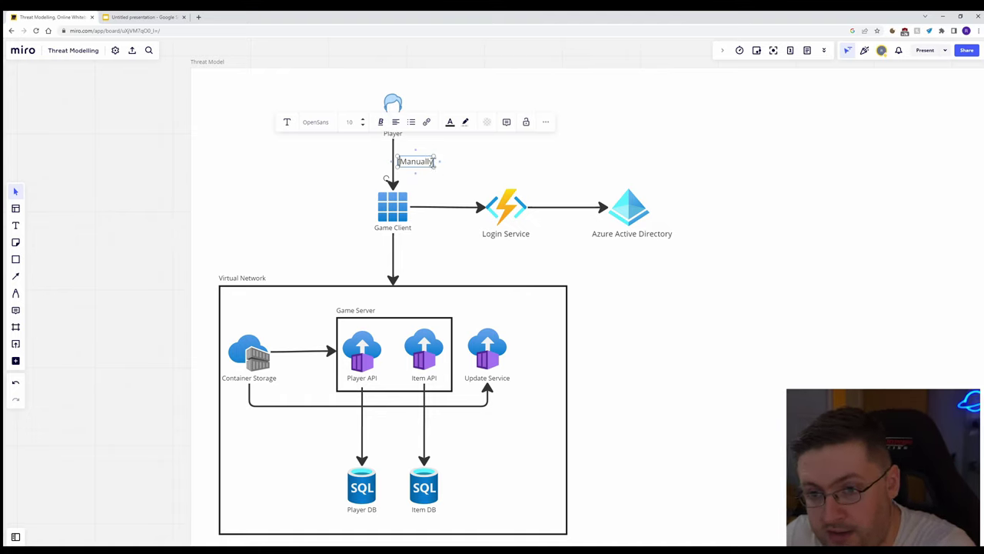
left_click(548, 165)
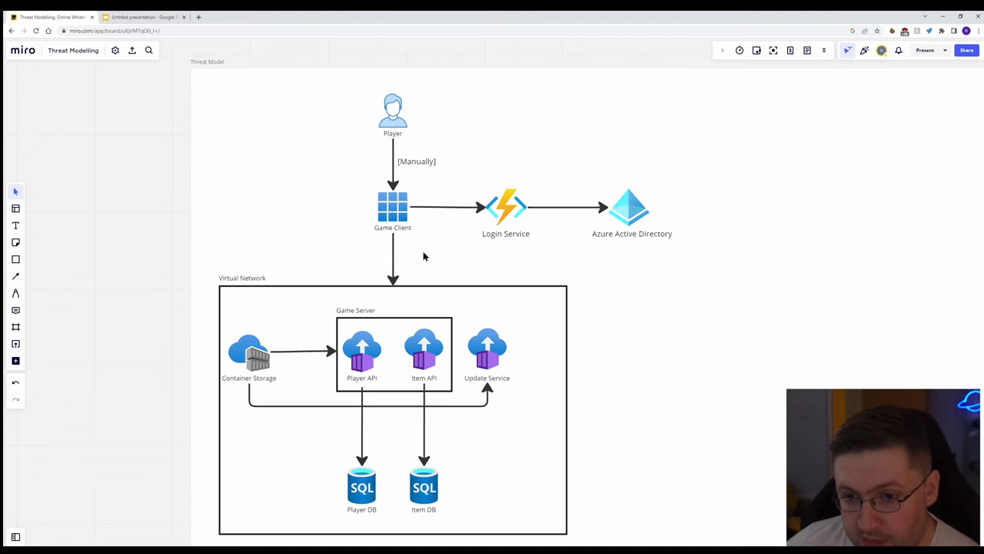
Reattach the Game Client arrow's end to the Game Server box.
left_click_drag(622, 303, 666, 253)
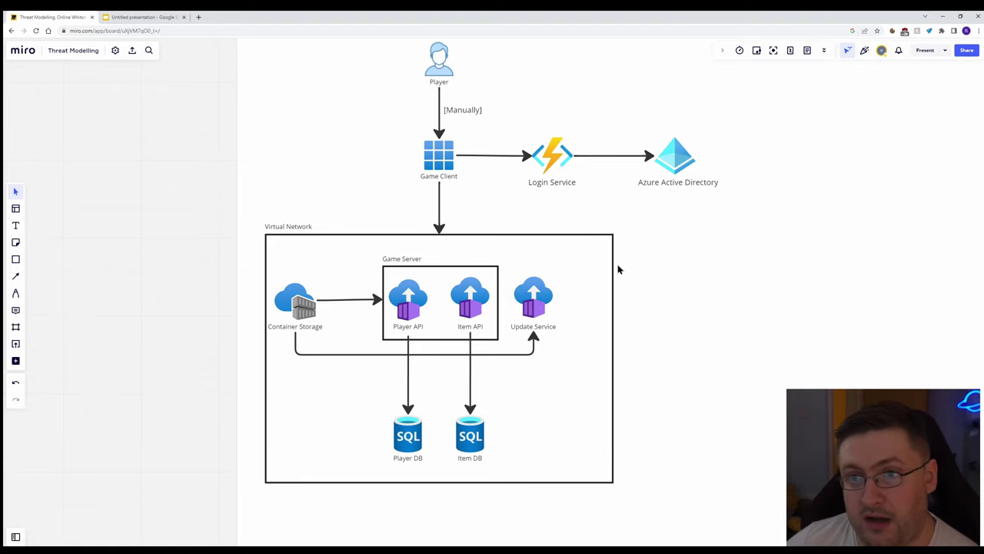
left_click(439, 204)
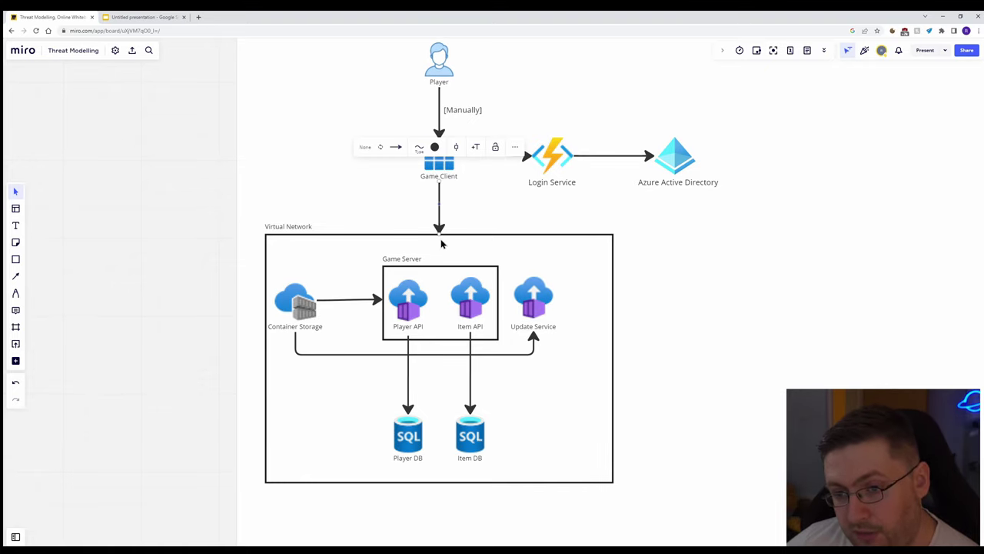
left_click_drag(440, 240, 441, 275)
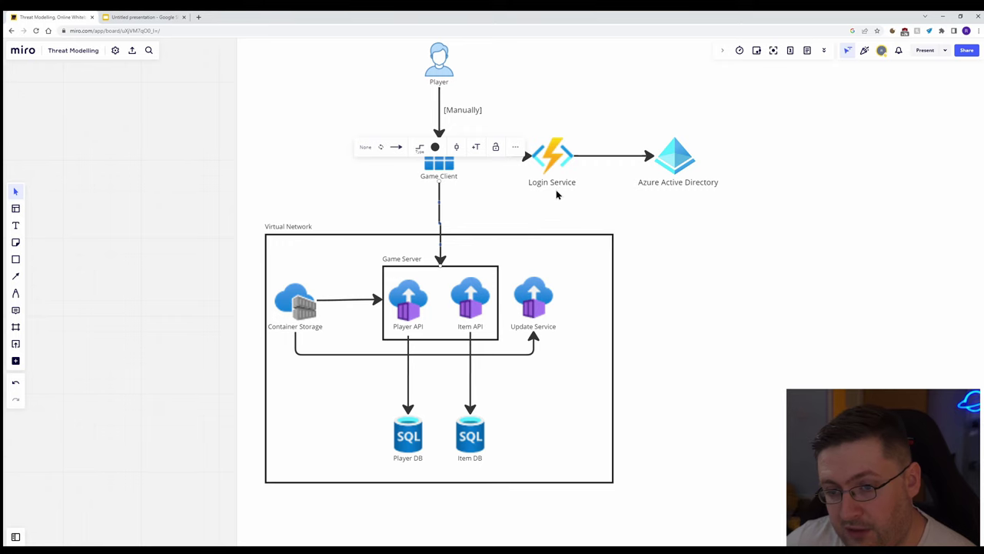
Draw a new arrow from Game Client to Update Service.
scroll(499, 230, "up", 1)
scroll(468, 257, "up", 1)
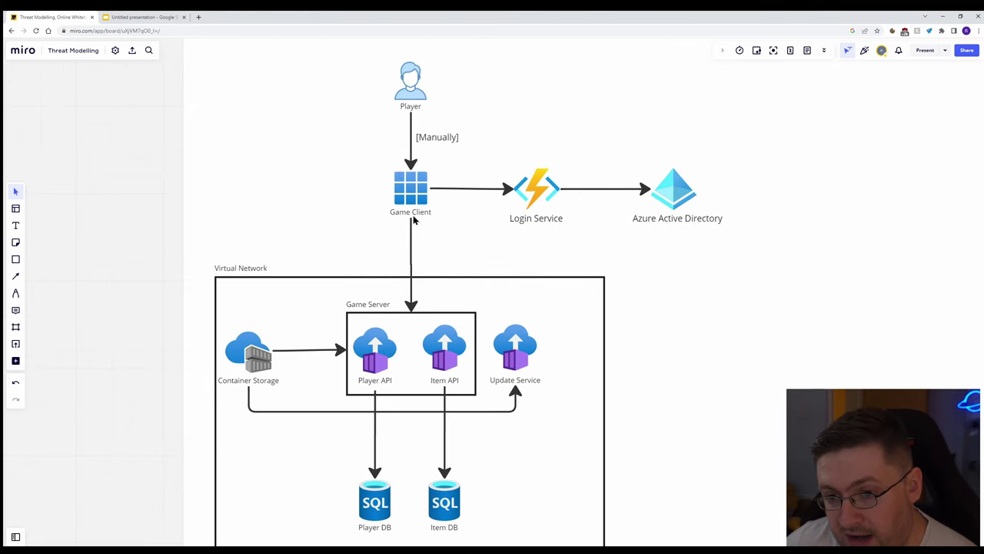
left_click_drag(414, 220, 516, 327)
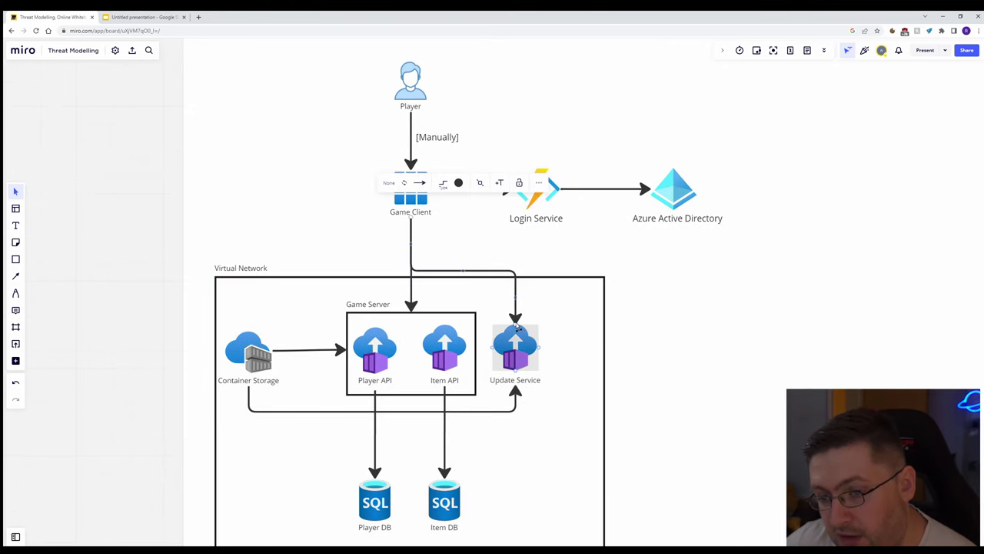
left_click(684, 332)
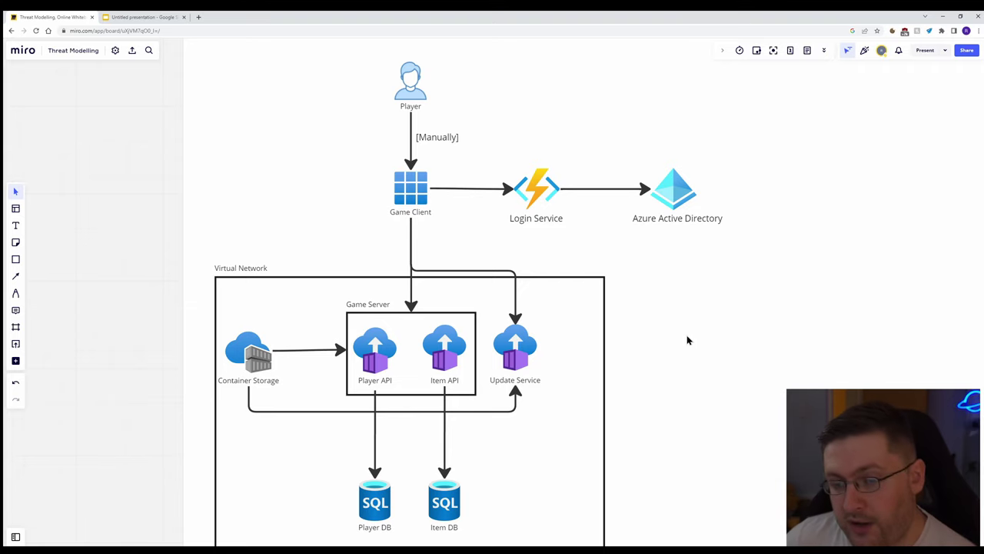
scroll(454, 246, "down", 1)
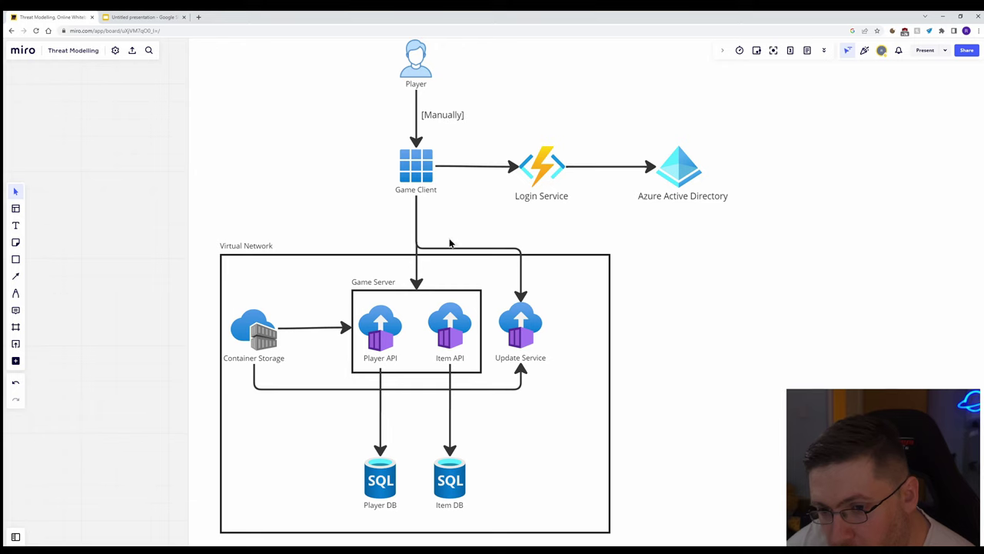
scroll(450, 244, "up", 2)
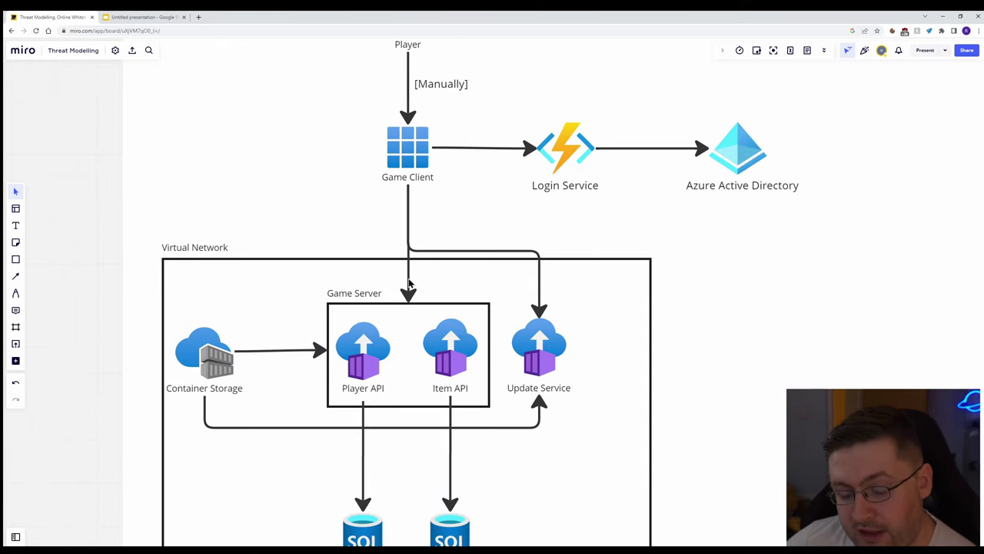
Add a [UDP] label above Game Server and [HTTPS, TCP] by the Update Service arrow.
key("t")
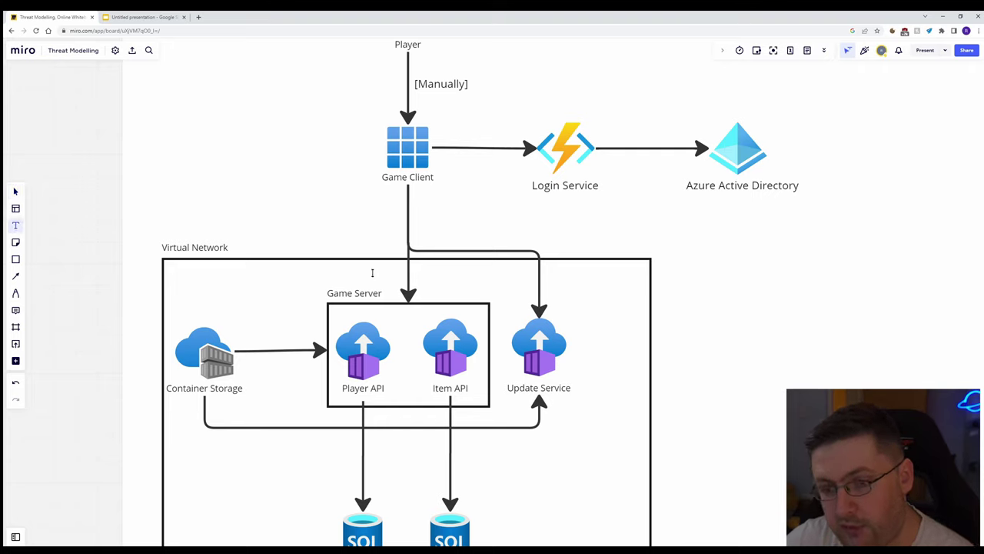
left_click(372, 271)
type("[UDP]")
key("Escape")
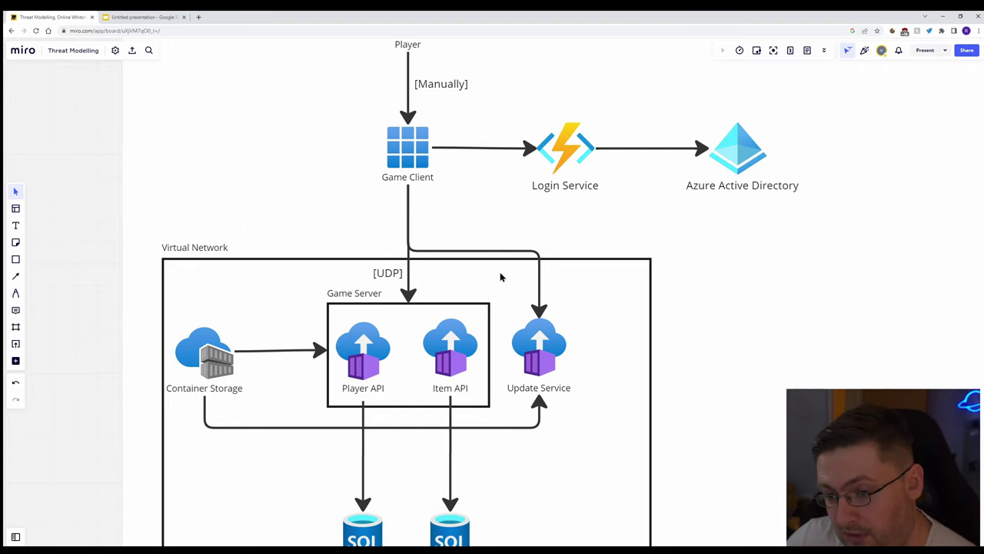
type("[HTTPS, TCP]")
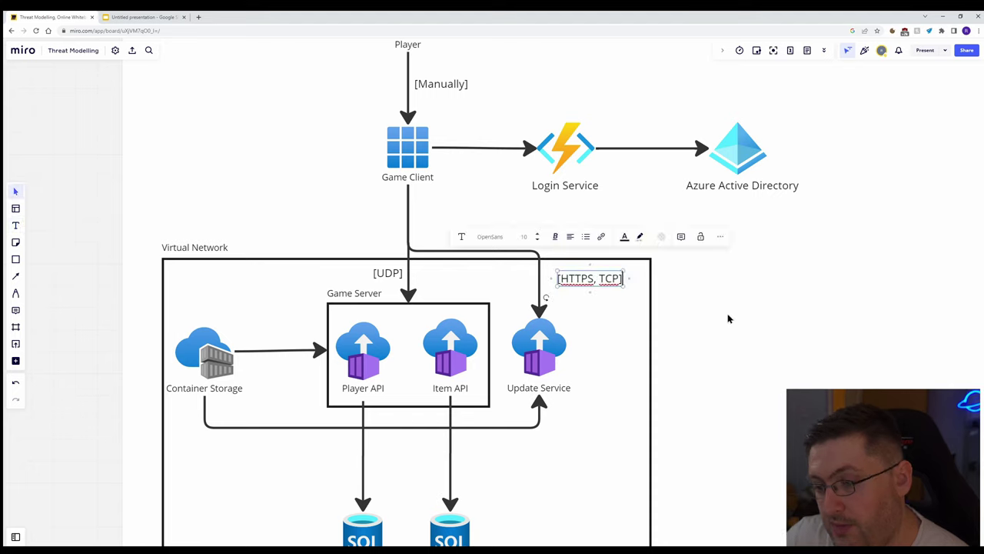
key("Escape")
scroll(617, 297, "down", 3)
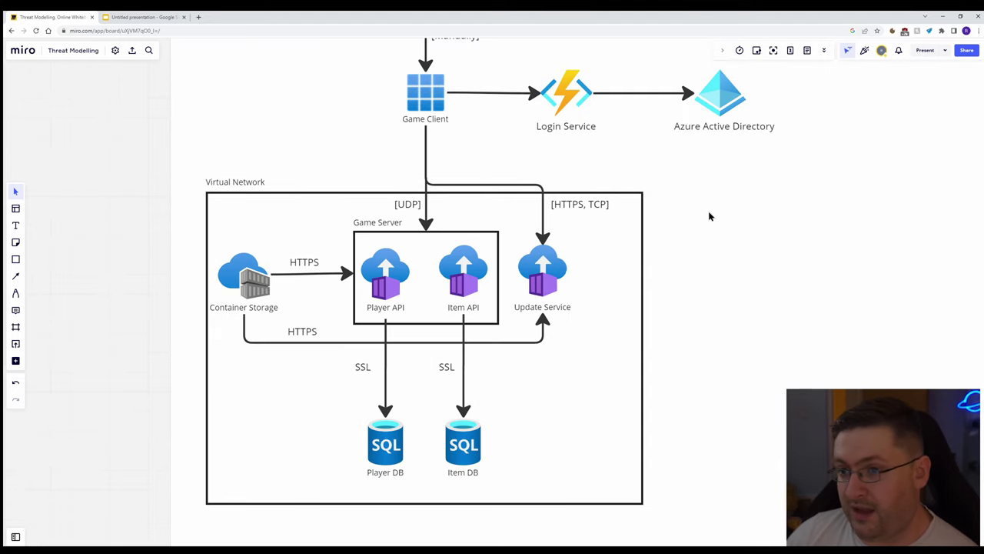
Label the Game Client-to-Login Service arrow [Service Bus] and the Login Service-Azure arrow [OAUTH].
left_click_drag(709, 216, 697, 374)
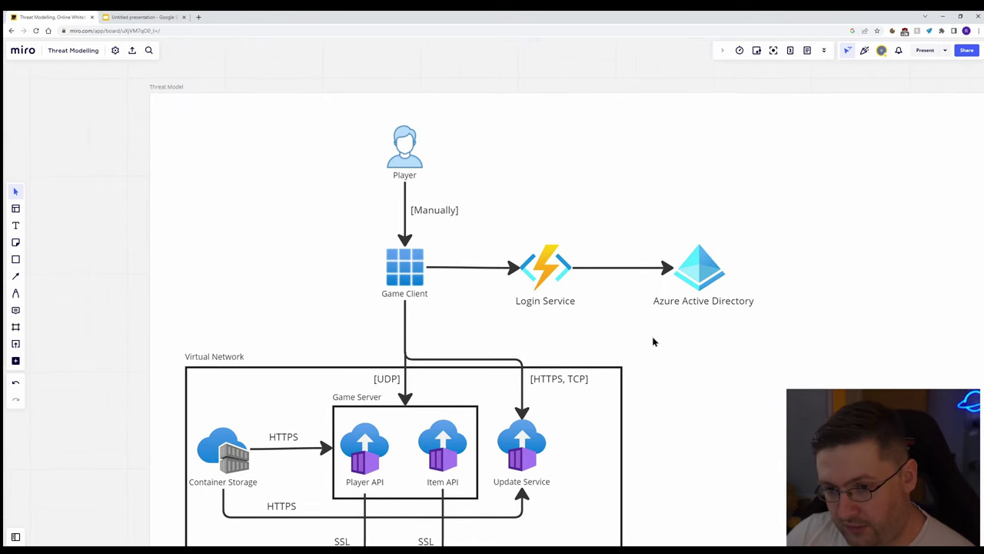
double_click(457, 262)
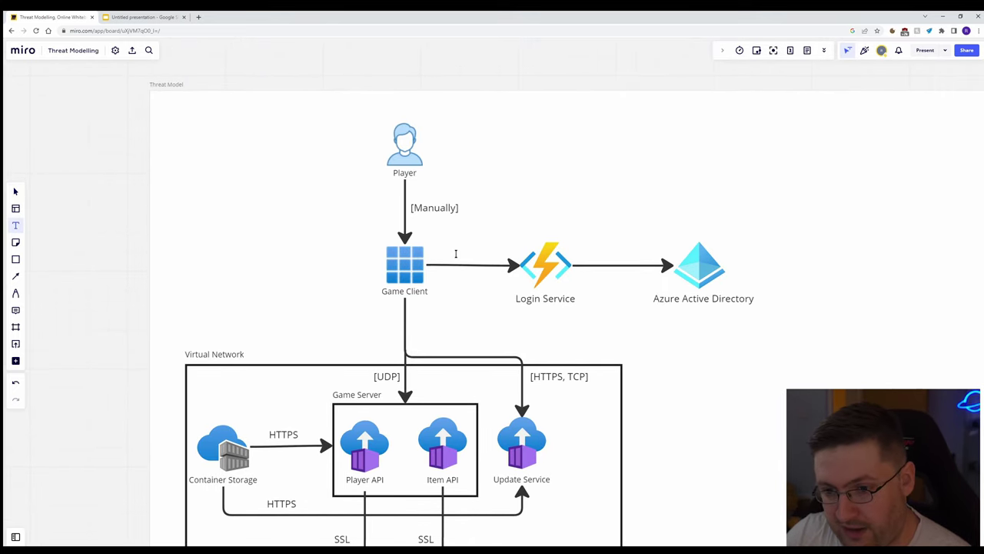
type("Service Bus")
left_click_drag(485, 259, 475, 255)
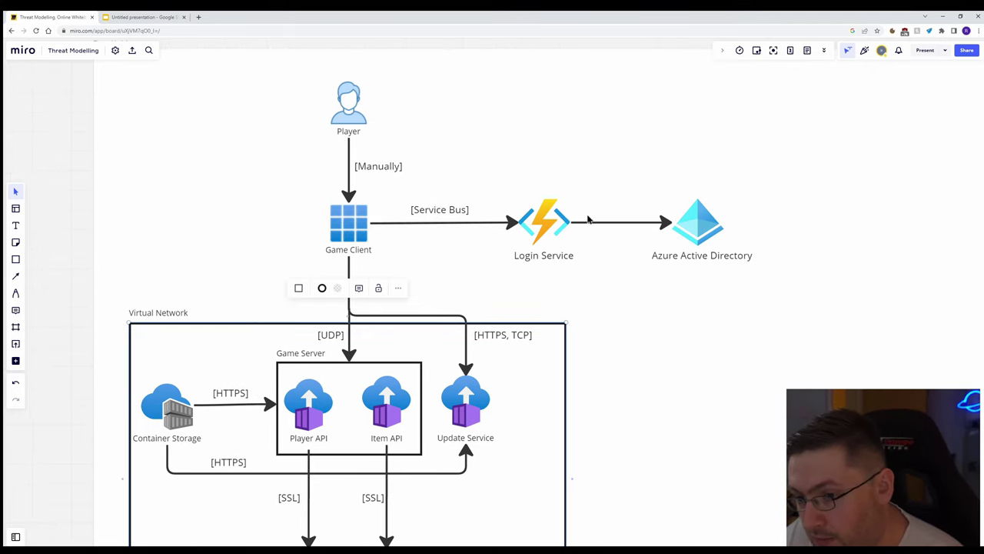
key("Return")
type("[OAUTH]")
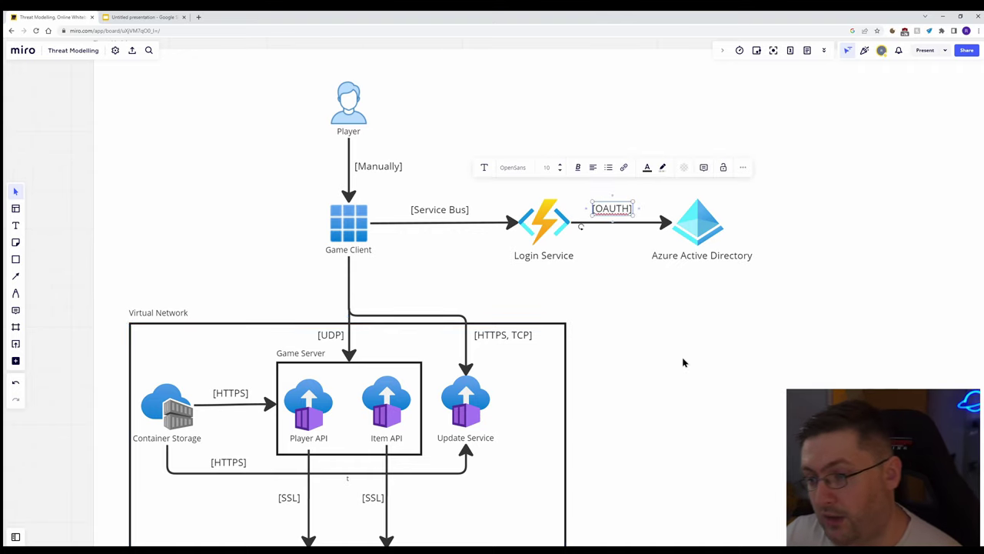
key("Escape")
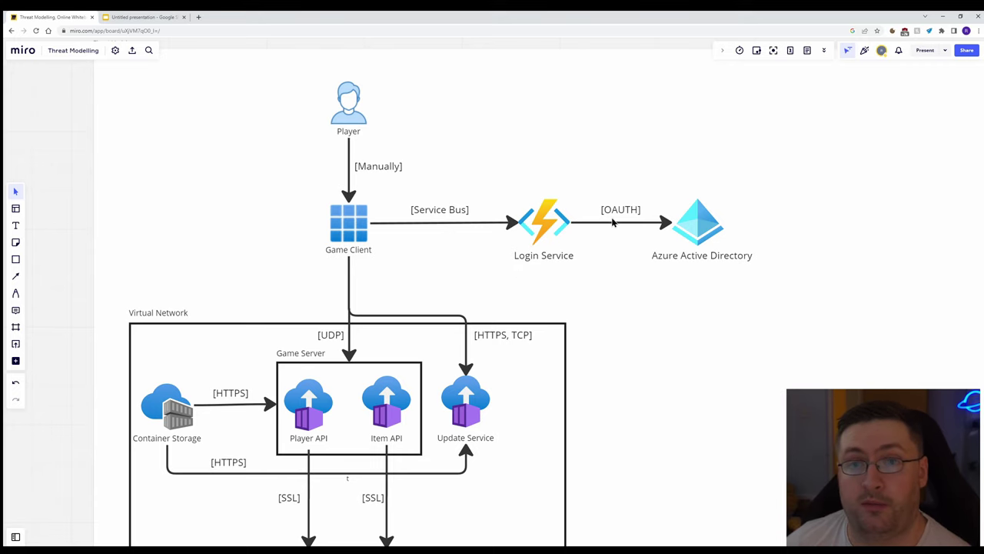
scroll(630, 259, "down", 1)
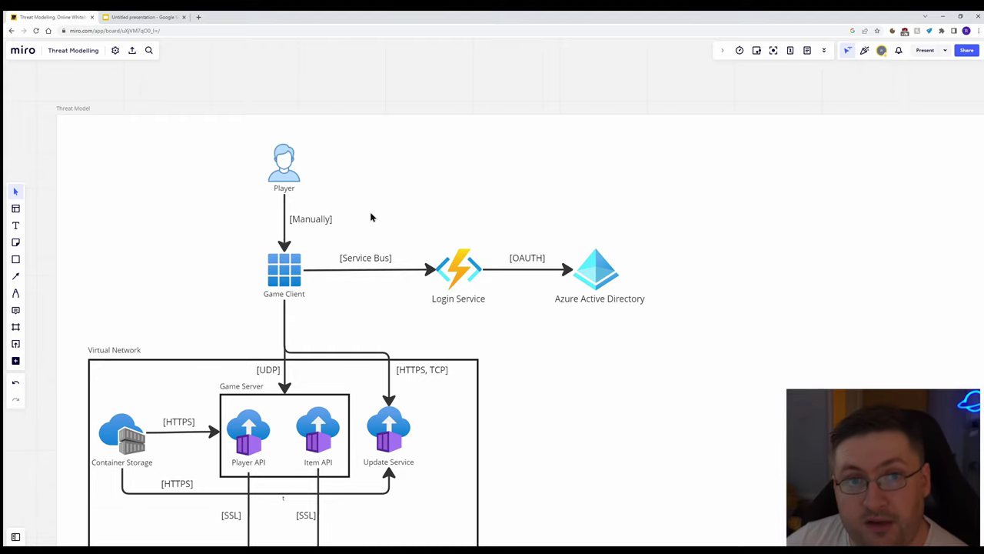
scroll(734, 309, "down", 2)
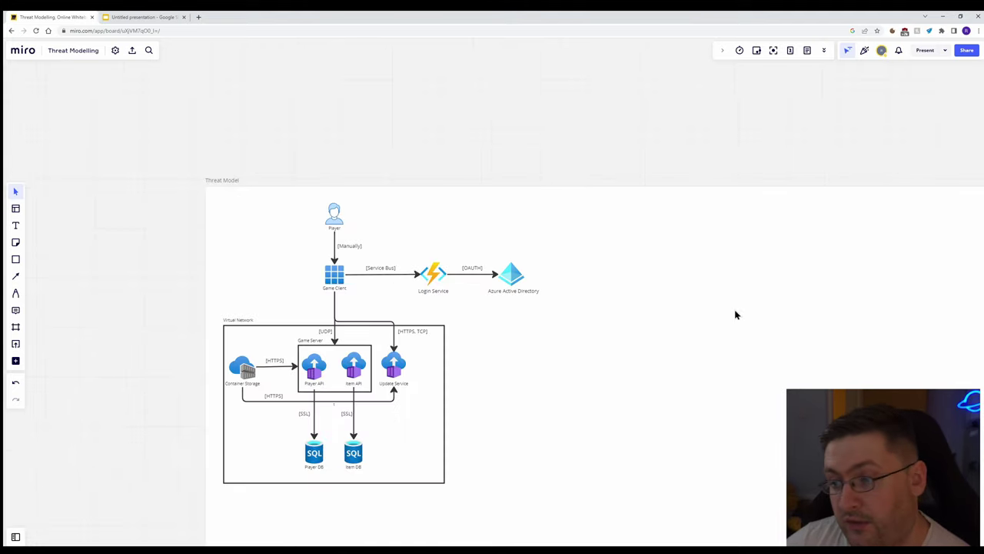
scroll(625, 277, "right", 5)
scroll(238, 350, "up", 2)
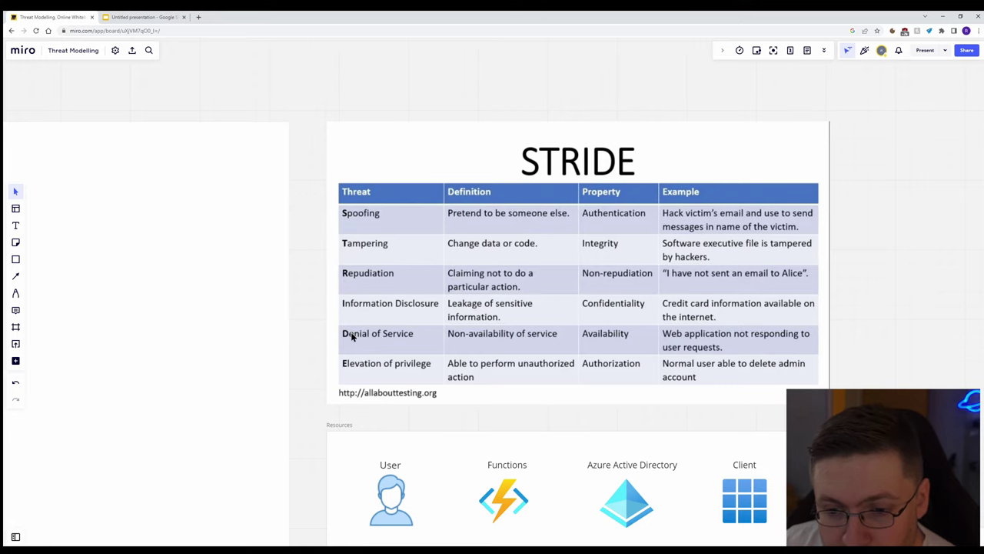
left_click_drag(149, 300, 700, 326)
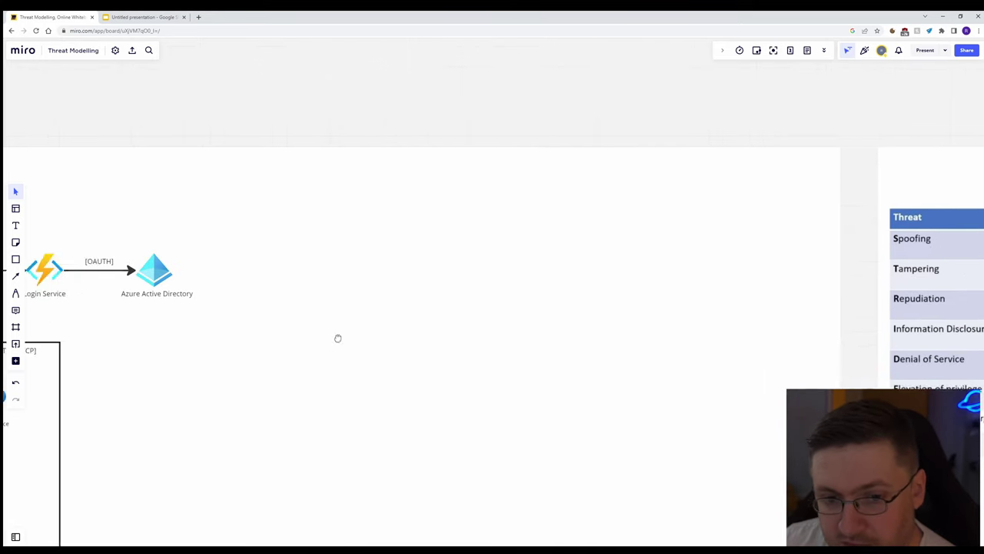
Draw a plain rectangle around Login Service and Azure Active Directory.
scroll(338, 339, "left", 5)
key("s")
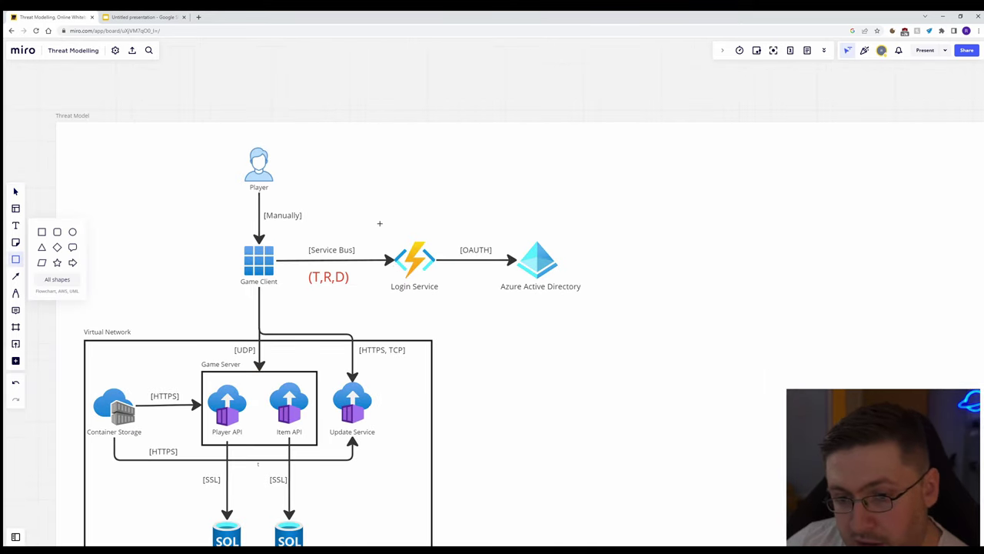
left_click(41, 231)
left_click_drag(390, 221, 589, 304)
left_click(581, 342)
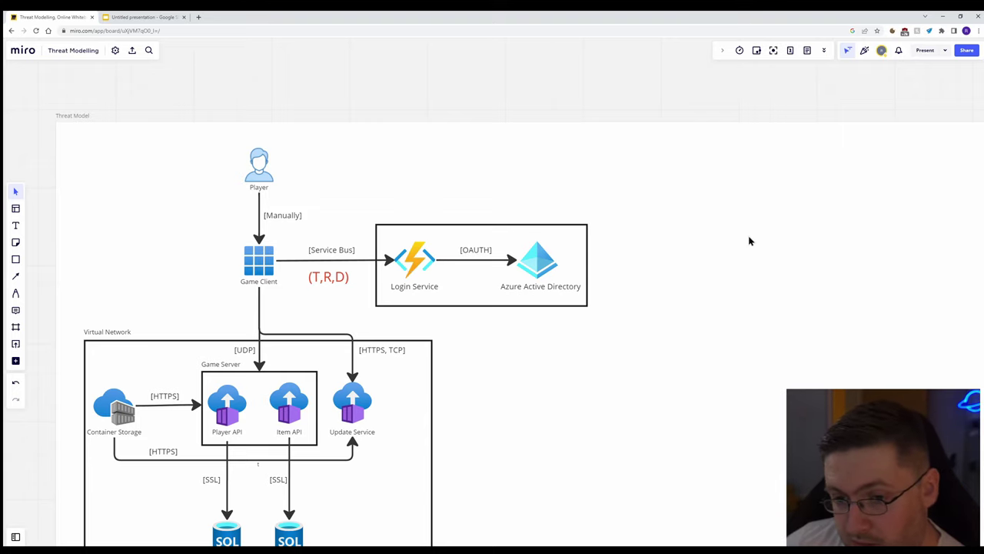
scroll(749, 240, "right", 5)
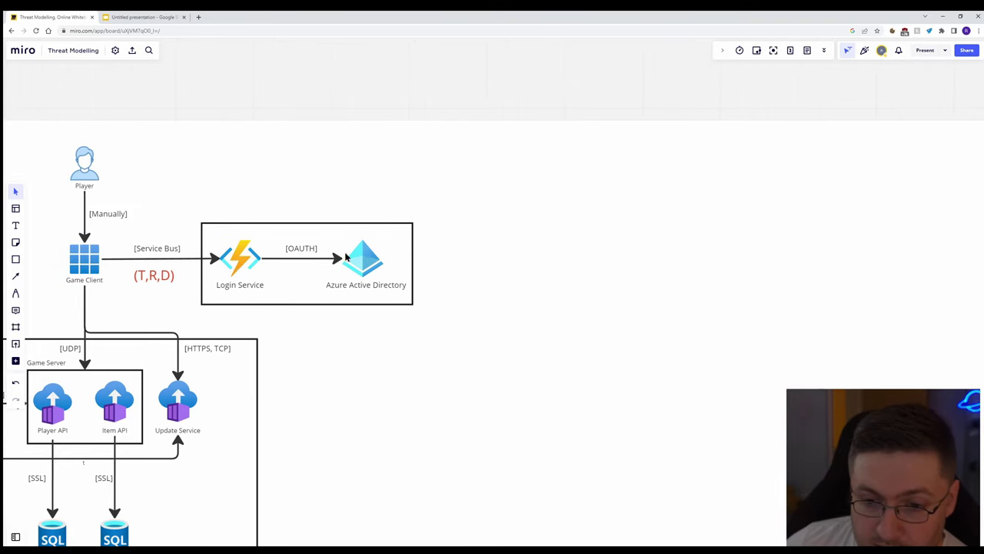
Edit the OAUTH connector label to read [OAUTH, Service Principal].
scroll(831, 281, "right", 10)
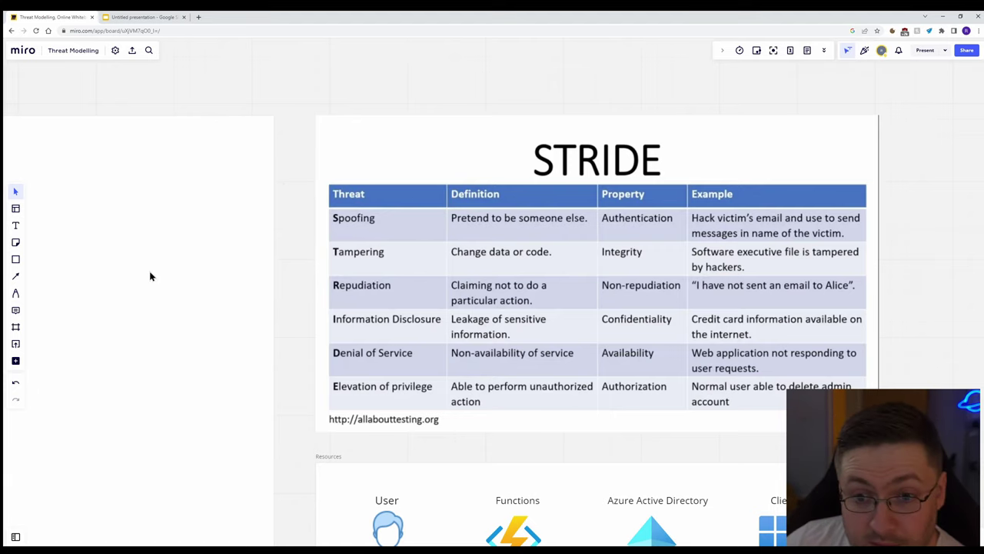
scroll(494, 272, "left", 10)
scroll(495, 272, "left", 3)
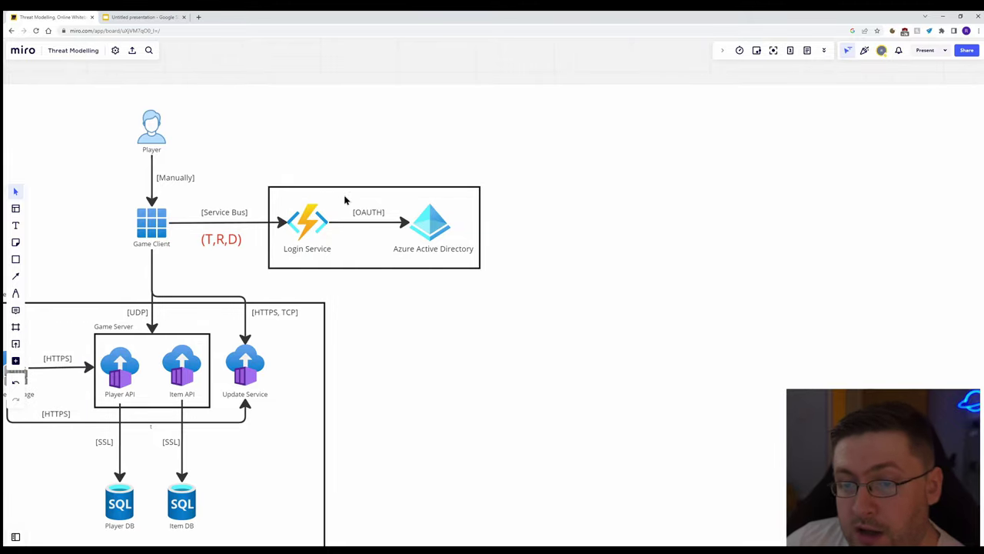
left_click(366, 214)
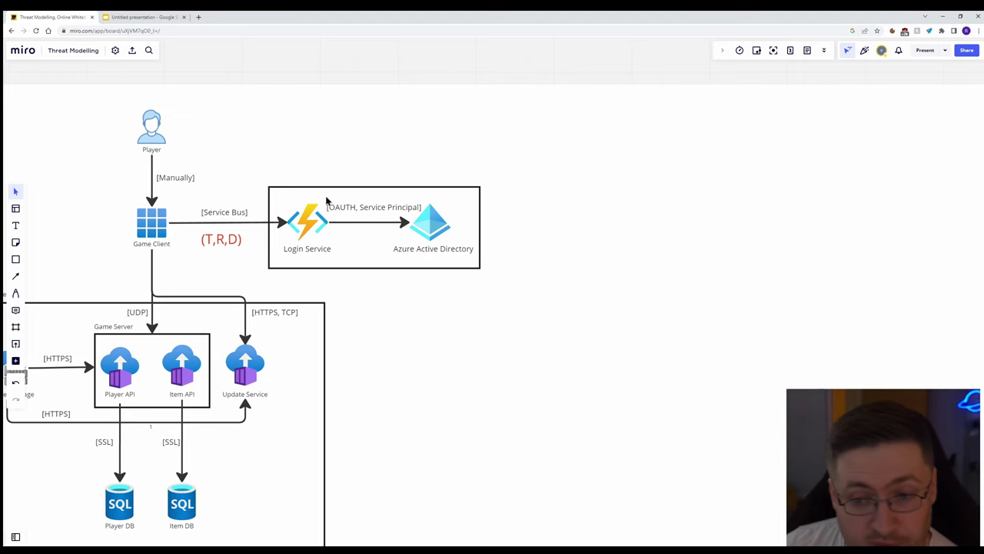
scroll(786, 303, "down", 3)
left_click_drag(787, 303, 121, 290)
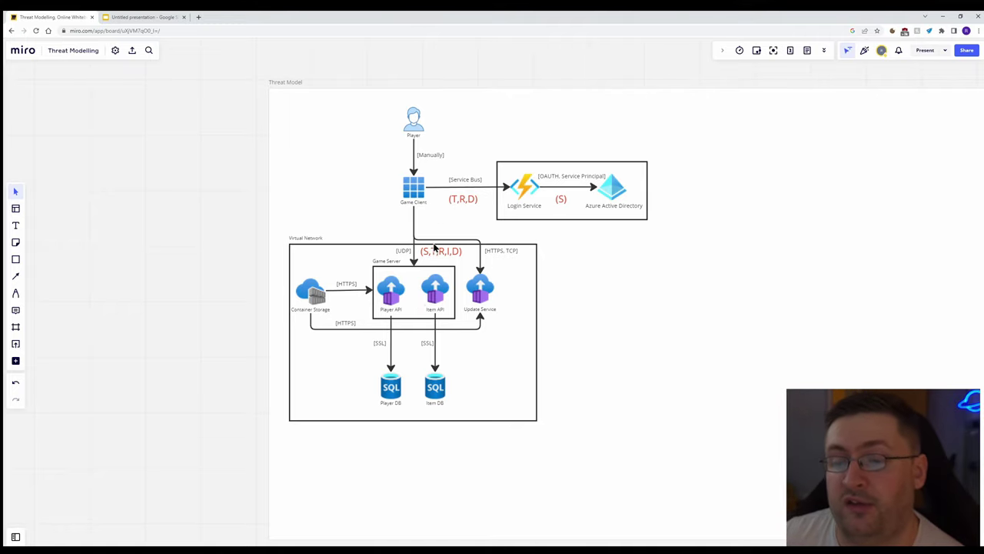
Scroll back up the board and open a new browser tab.
scroll(442, 250, "up", 3)
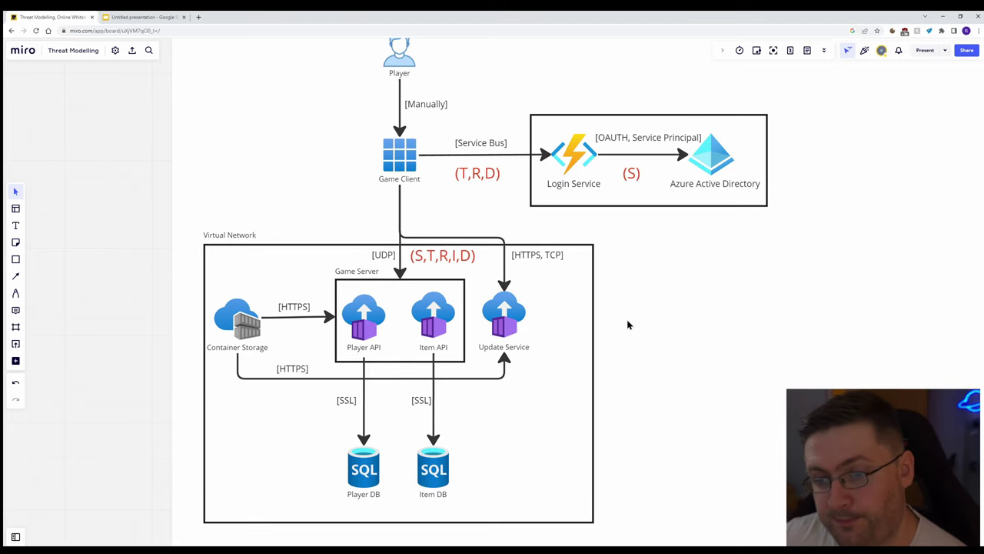
scroll(435, 256, "up", 2)
left_click(198, 16)
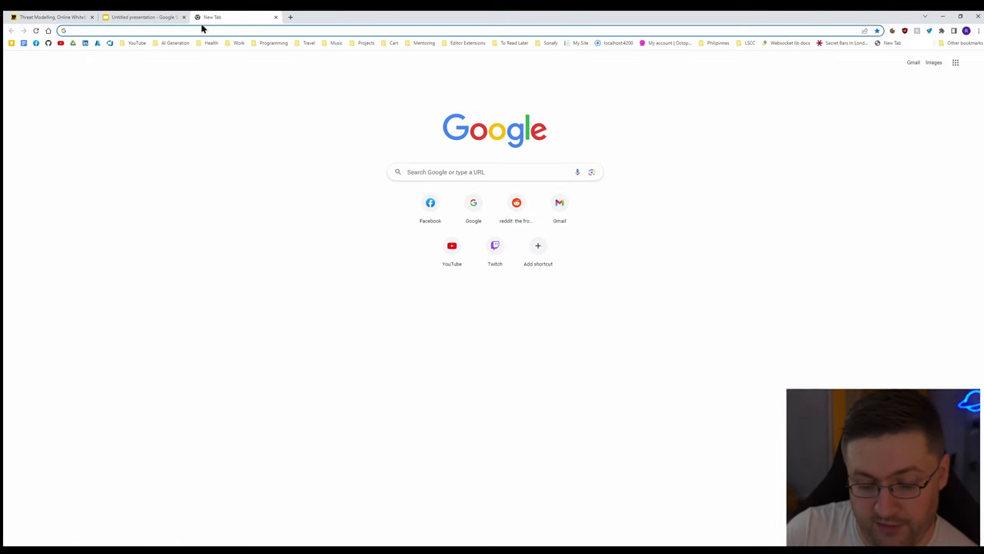
Load the OWASP Top Ten page from an 'owasp' search and zoom in.
type("owasp")
key("Return")
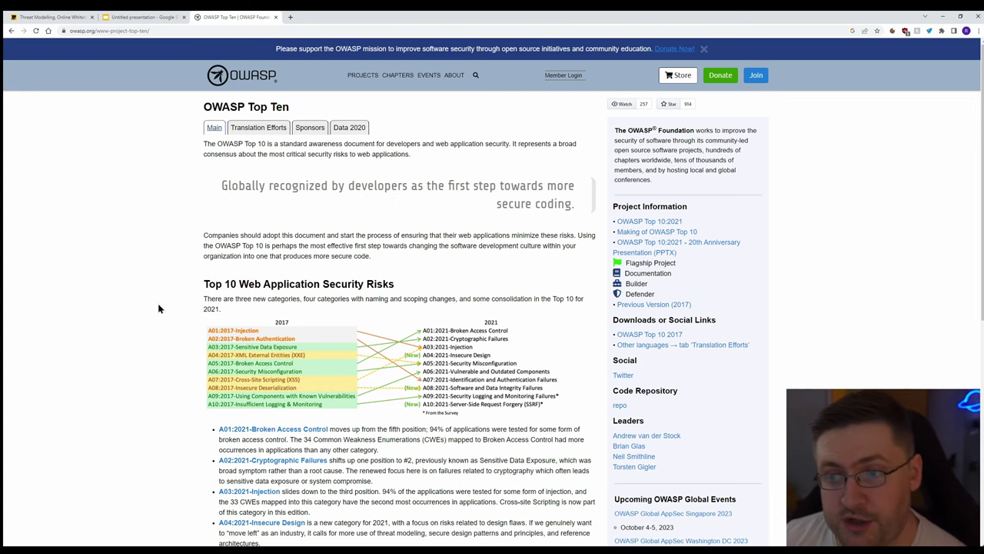
key("ctrl+plus")
key("ctrl+plus")
scroll(99, 227, "down", 5)
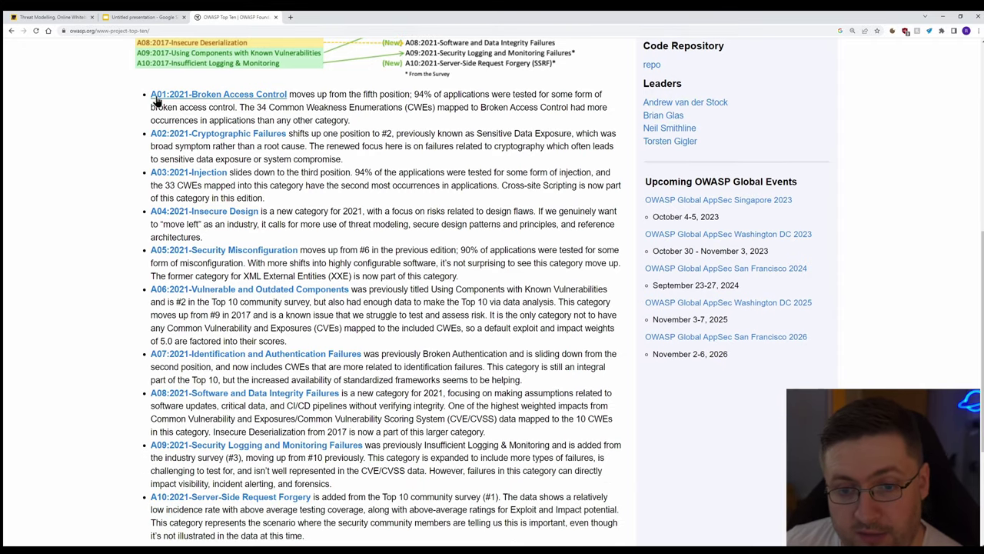
scroll(310, 448, "down", 2)
scroll(303, 378, "up", 3)
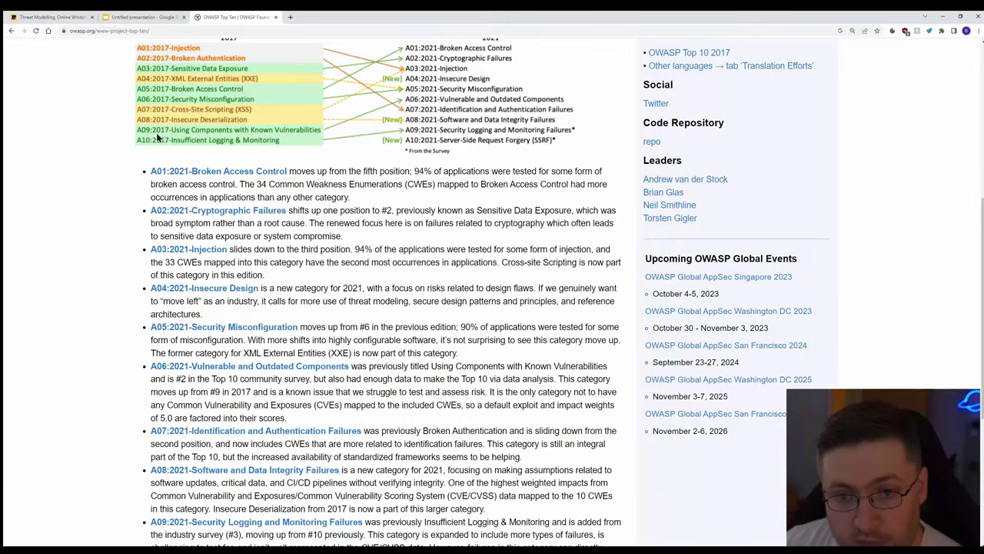
scroll(156, 132, "down", 1)
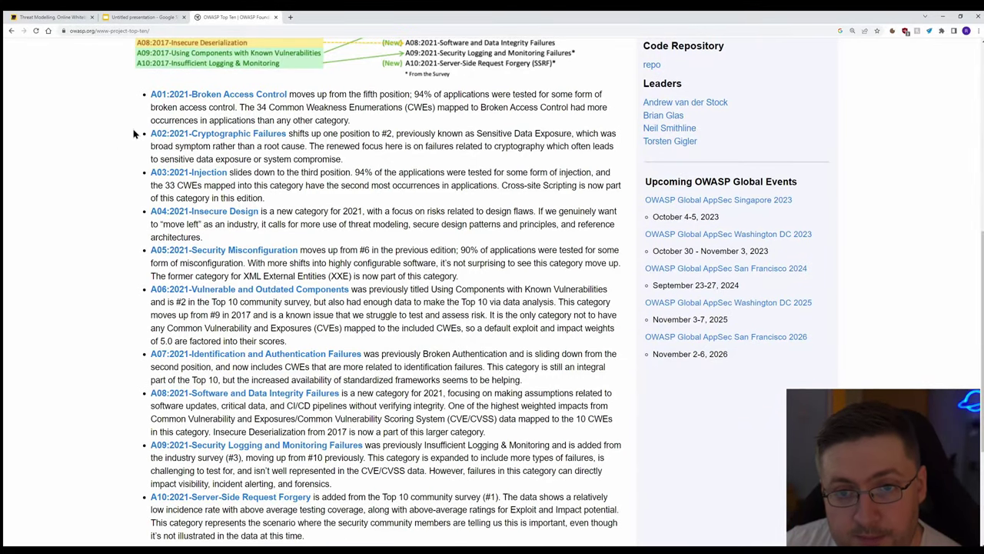
Open and read the A01:2021-Broken Access Control details page.
left_click(238, 99)
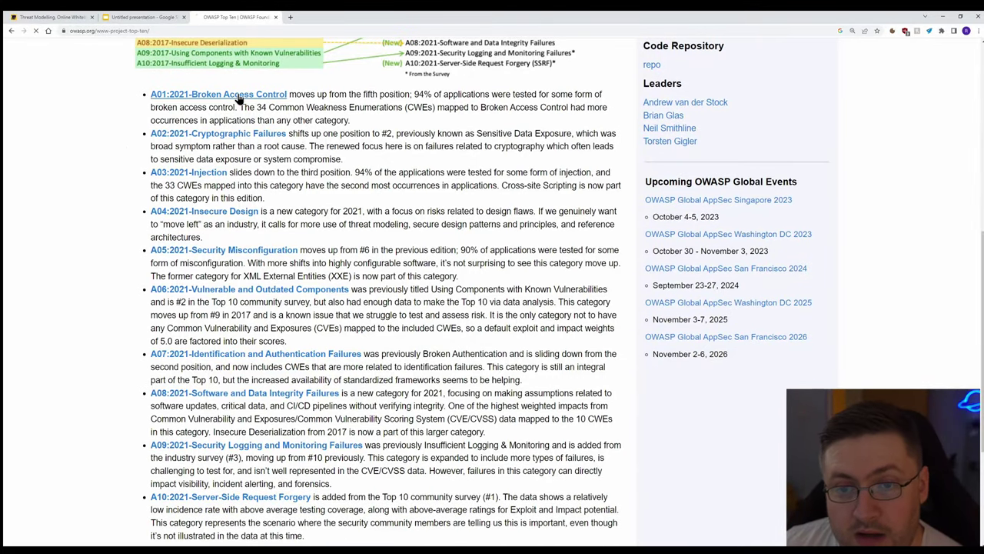
scroll(518, 272, "down", 4)
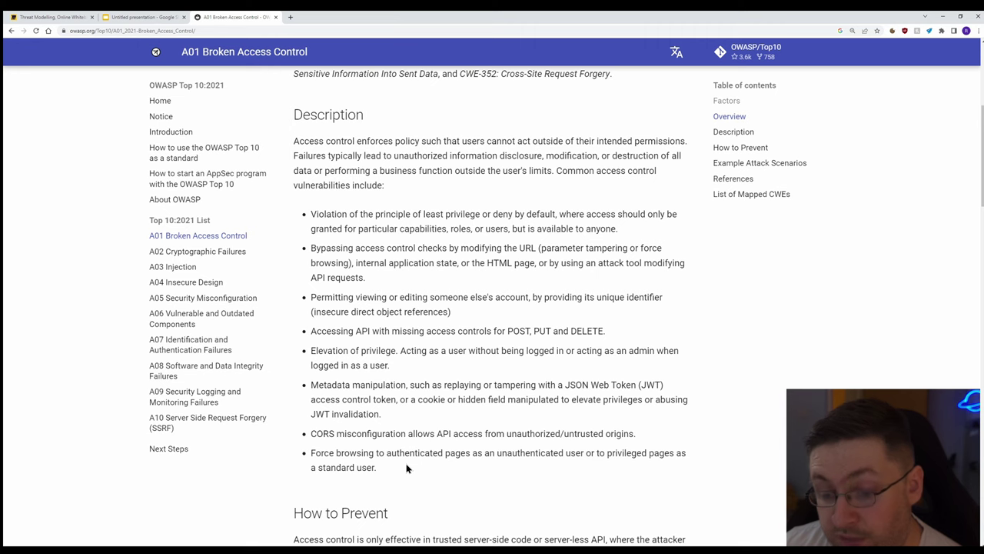
scroll(480, 418, "up", 1)
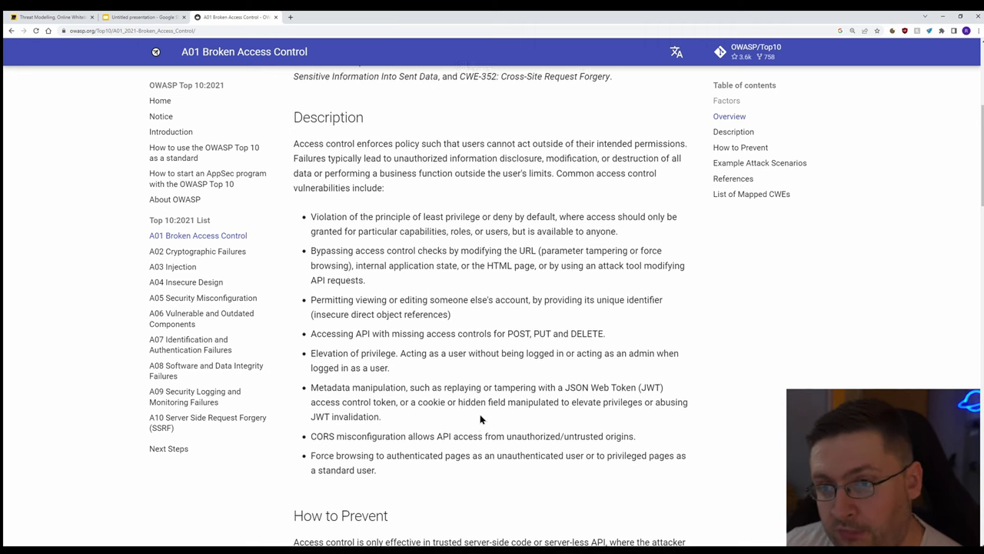
scroll(480, 418, "up", 4)
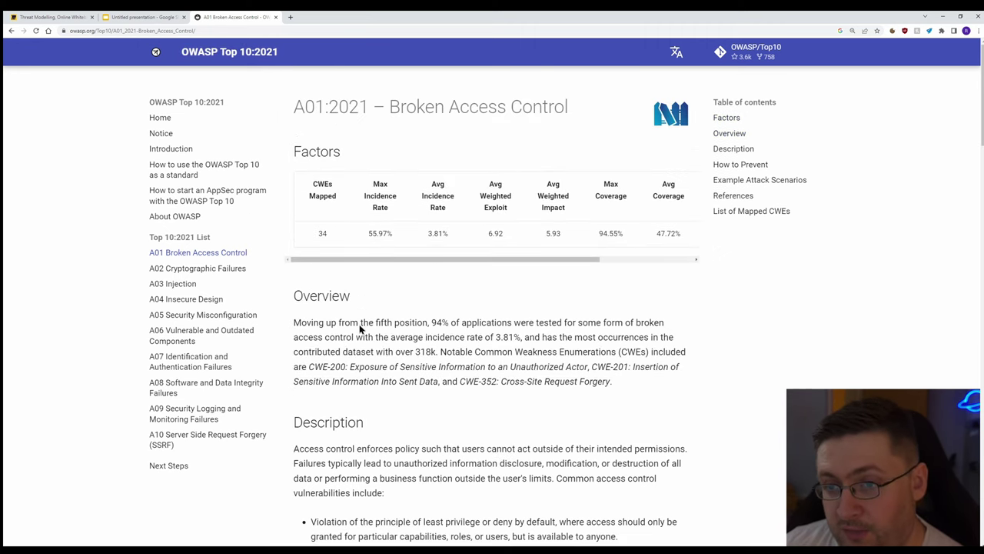
scroll(423, 410, "down", 5)
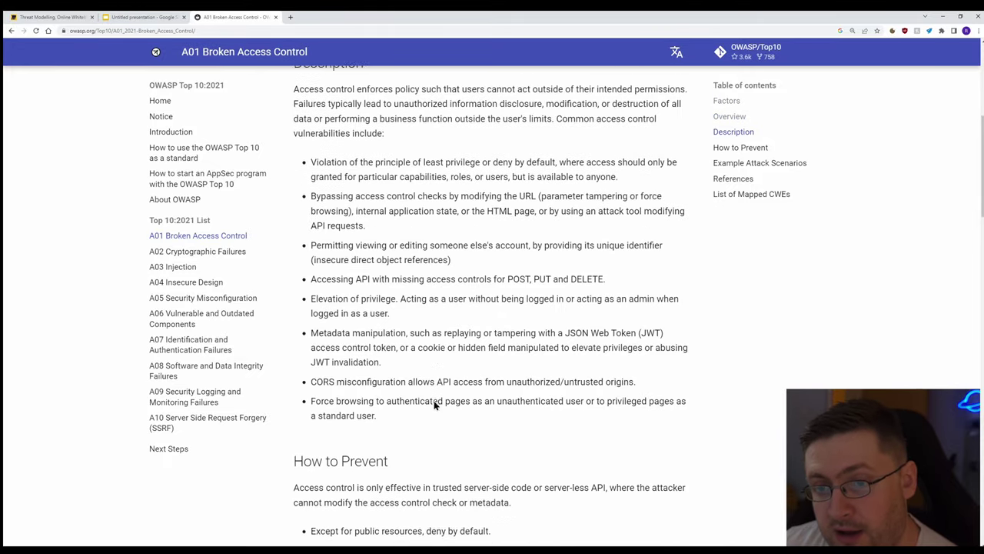
scroll(438, 406, "up", 1)
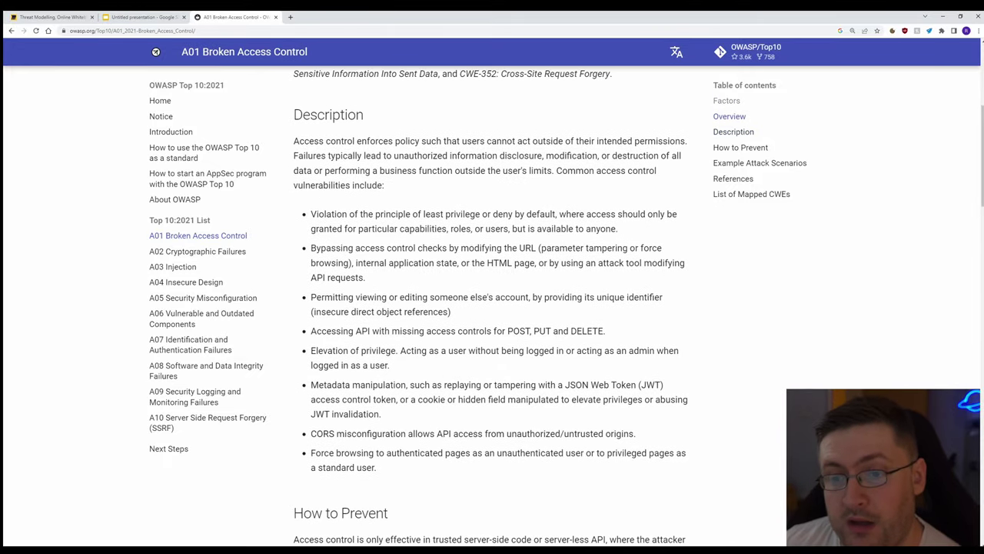
Return to the Miro board and pan between the threat diagram and the STRIDE table.
left_click(49, 18)
scroll(534, 285, "down", 3)
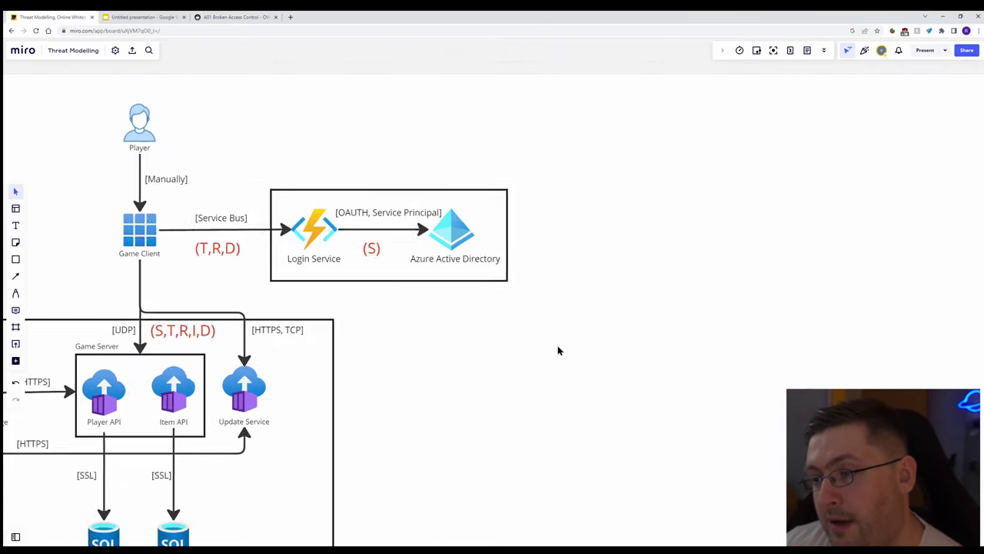
scroll(562, 292, "down", 2)
scroll(433, 301, "right", 10)
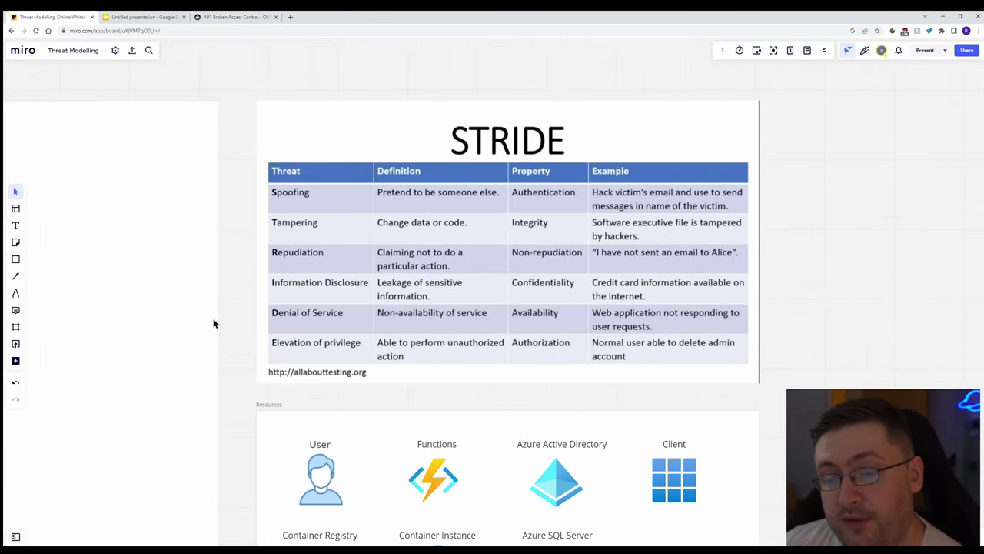
scroll(268, 314, "left", 3)
scroll(333, 301, "down", 2)
scroll(446, 200, "left", 10)
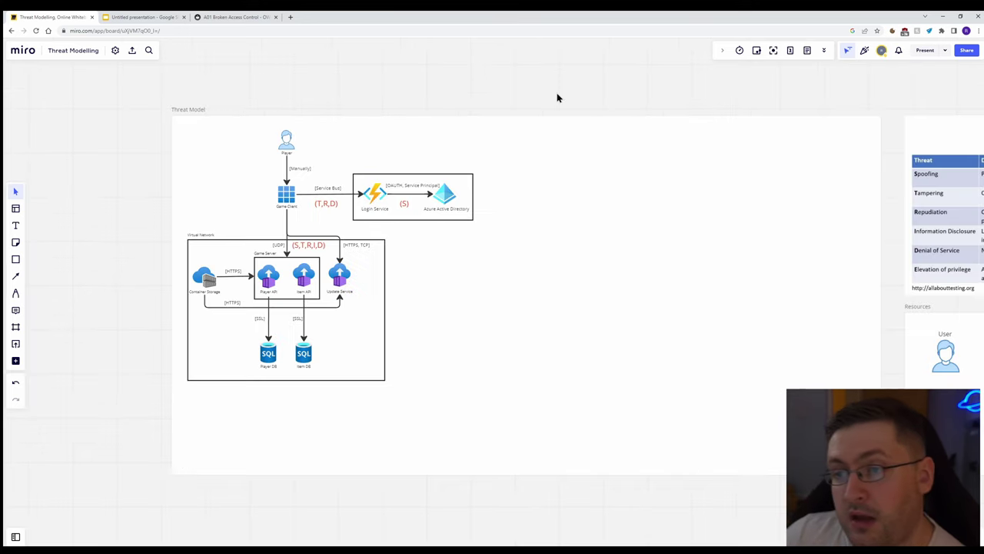
scroll(331, 228, "up", 3)
scroll(299, 252, "up", 2)
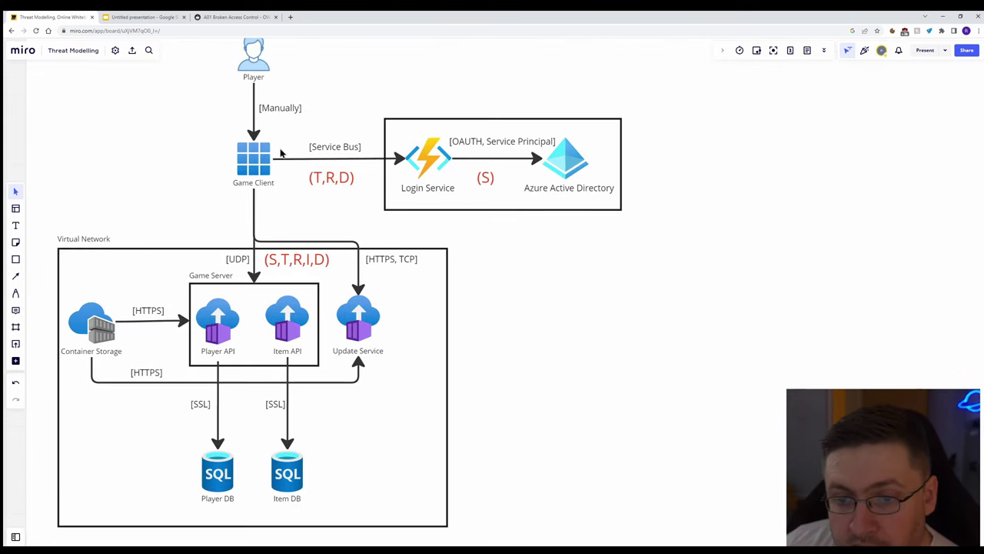
scroll(364, 99, "up", 3)
scroll(363, 99, "left", 2)
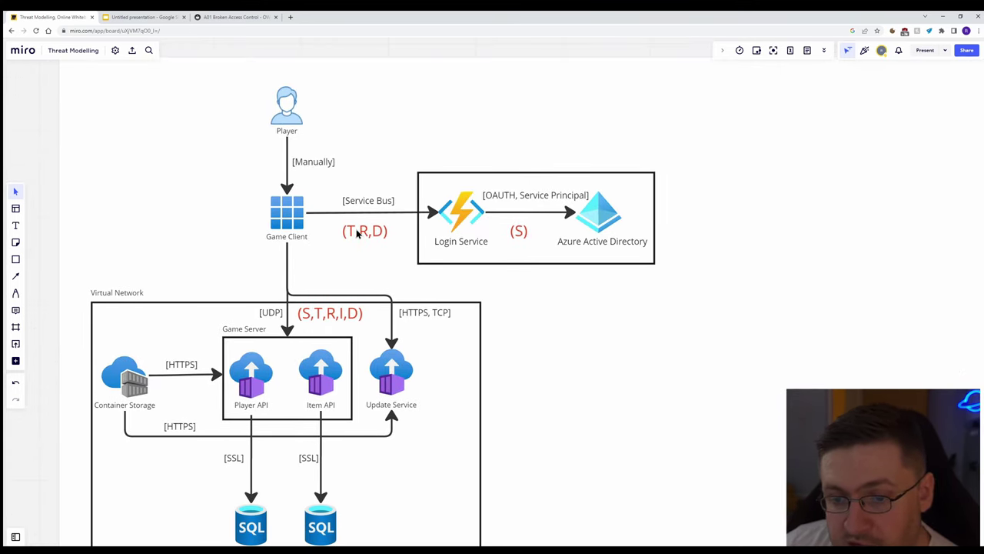
scroll(907, 315, "down", 2)
left_click_drag(872, 328, 319, 282)
scroll(319, 282, "left", 2)
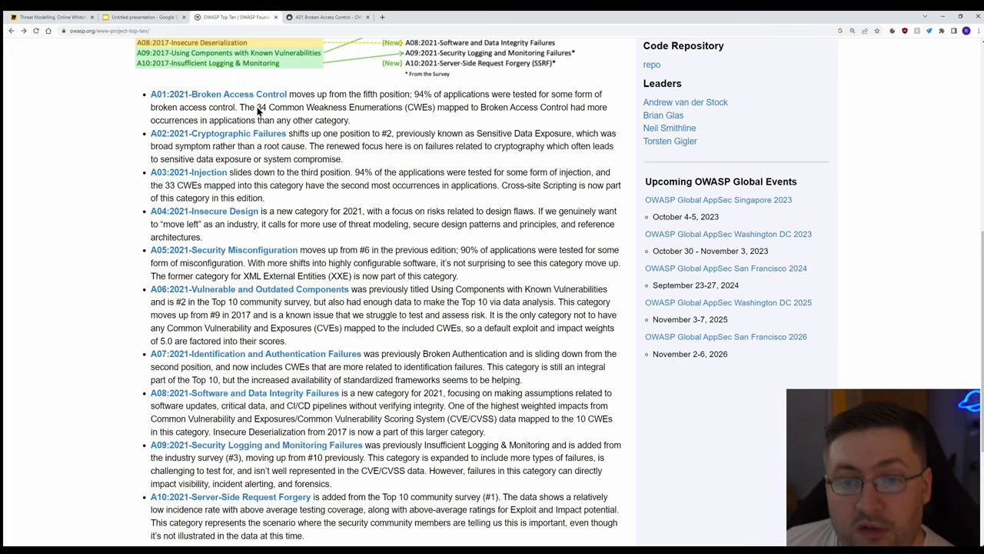
Read the A01 Broken Access Control details, close that tab, and return to the Threat Modelling board.
left_click(323, 19)
scroll(499, 292, "down", 4)
scroll(650, 325, "down", 1)
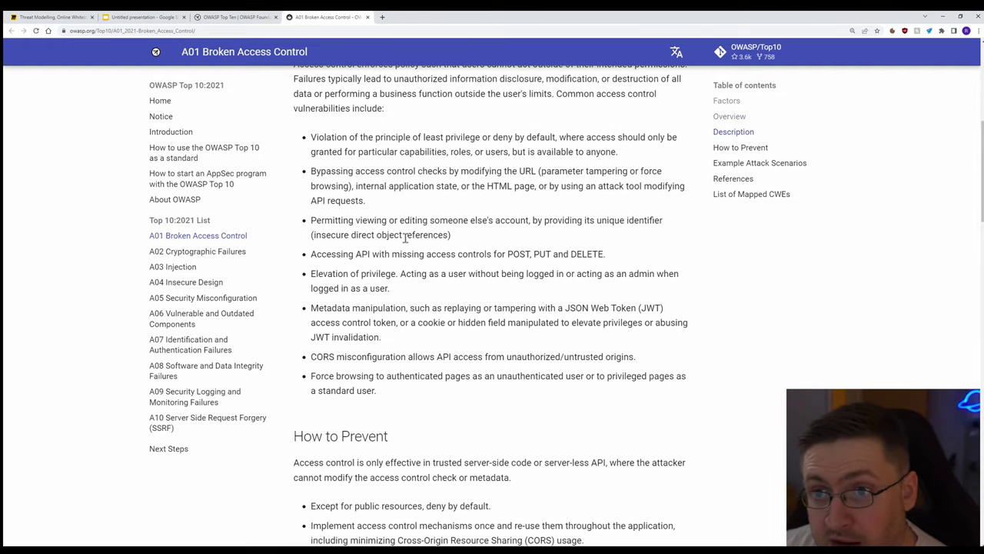
key("ctrl+w")
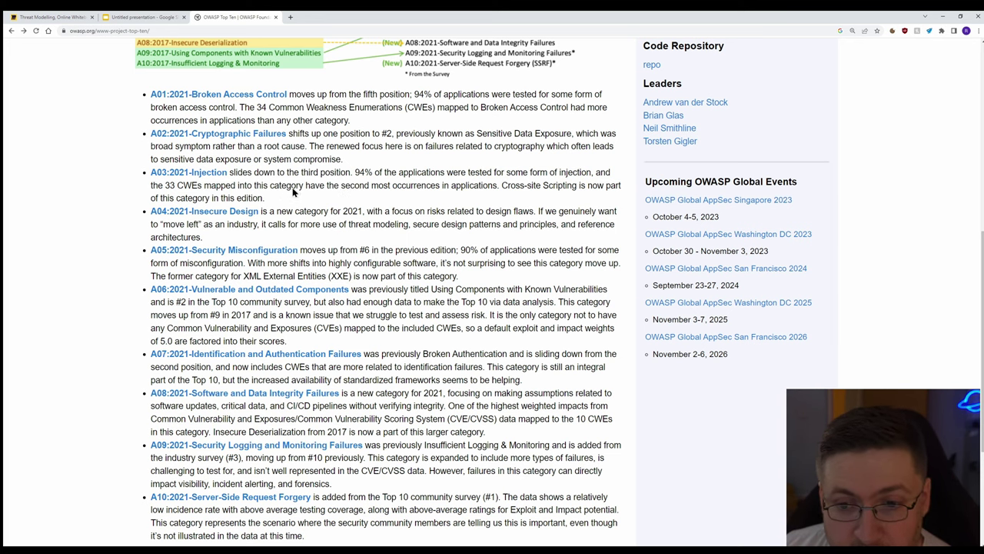
scroll(292, 192, "down", 1)
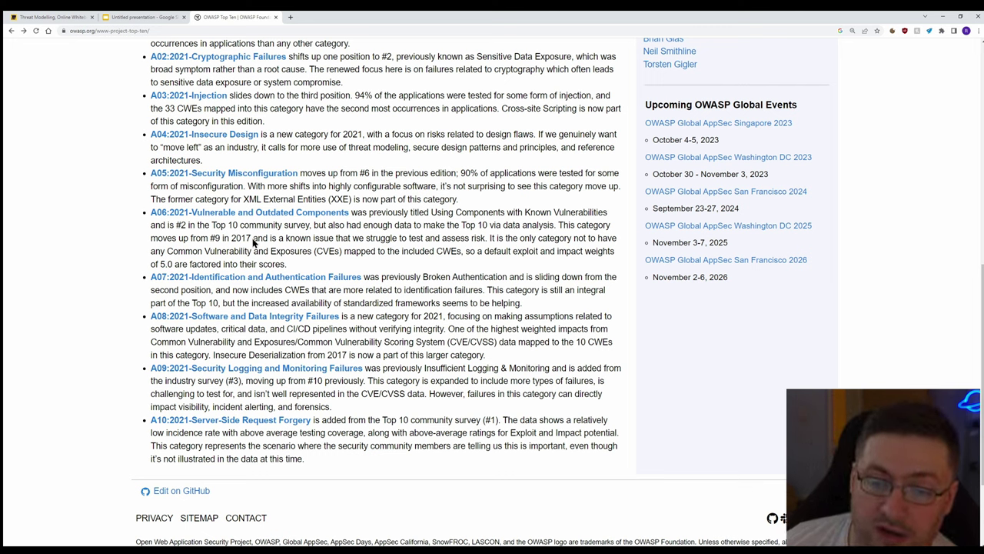
left_click(52, 18)
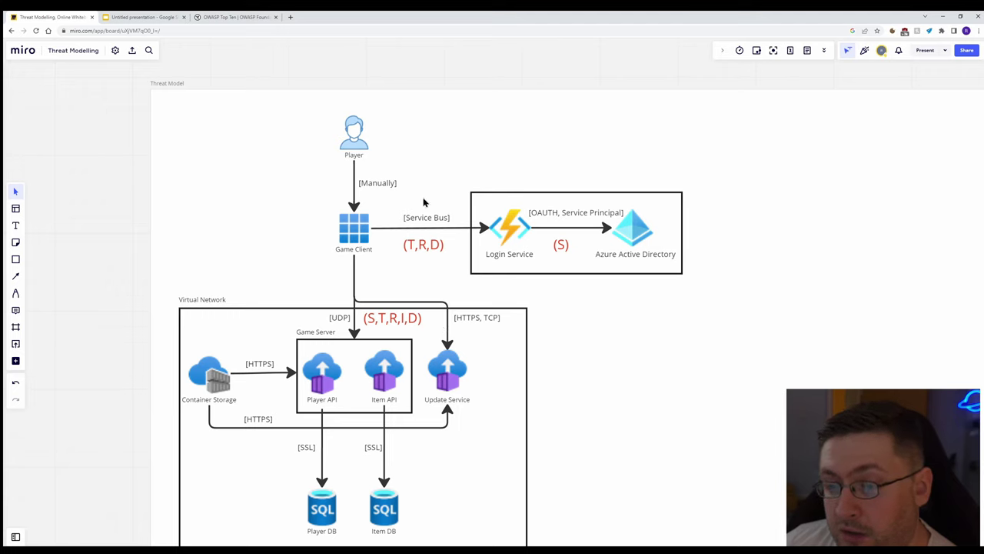
Select and deselect the Login Service, Azure Active Directory and Game Client icons, then return to OWASP Top Ten.
left_click(515, 236)
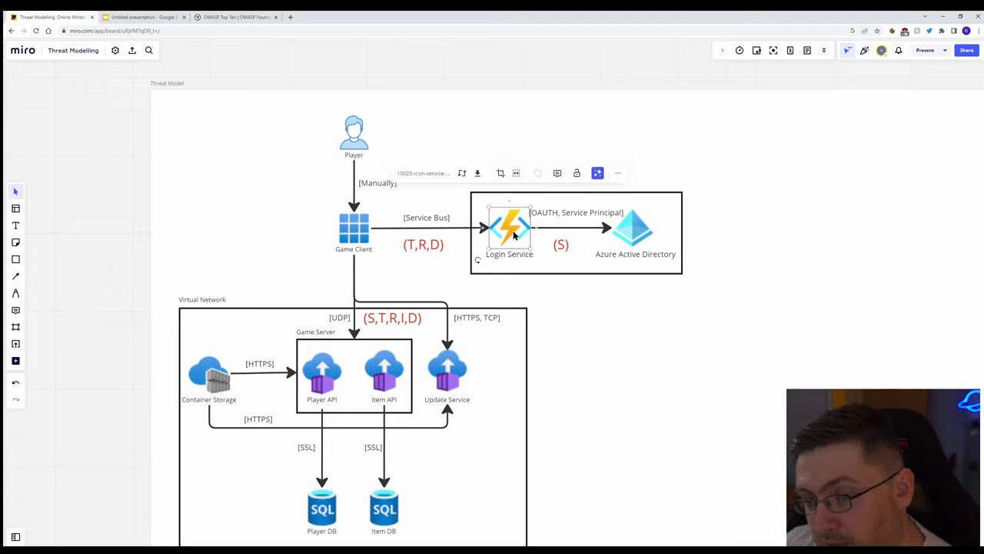
left_click(427, 139)
left_click(642, 235)
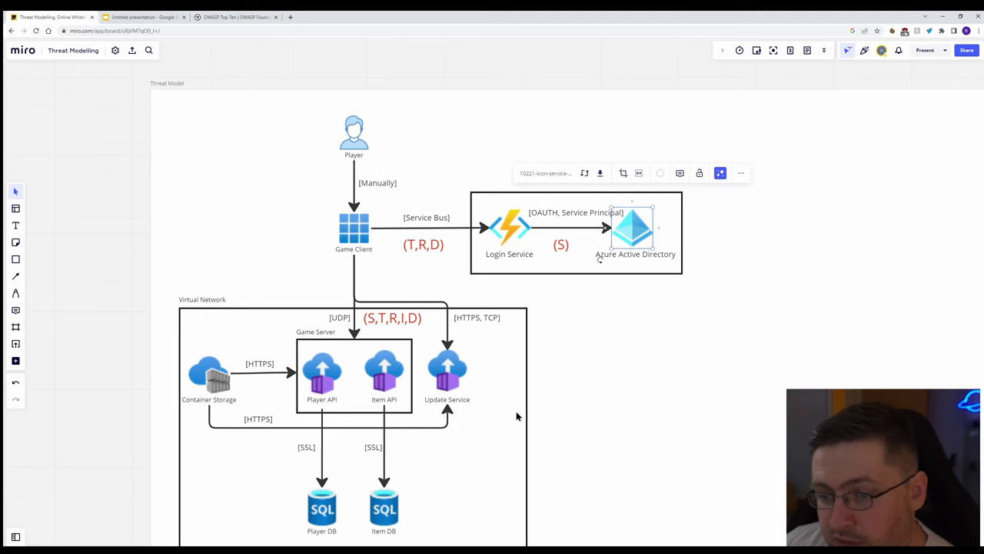
left_click(670, 413)
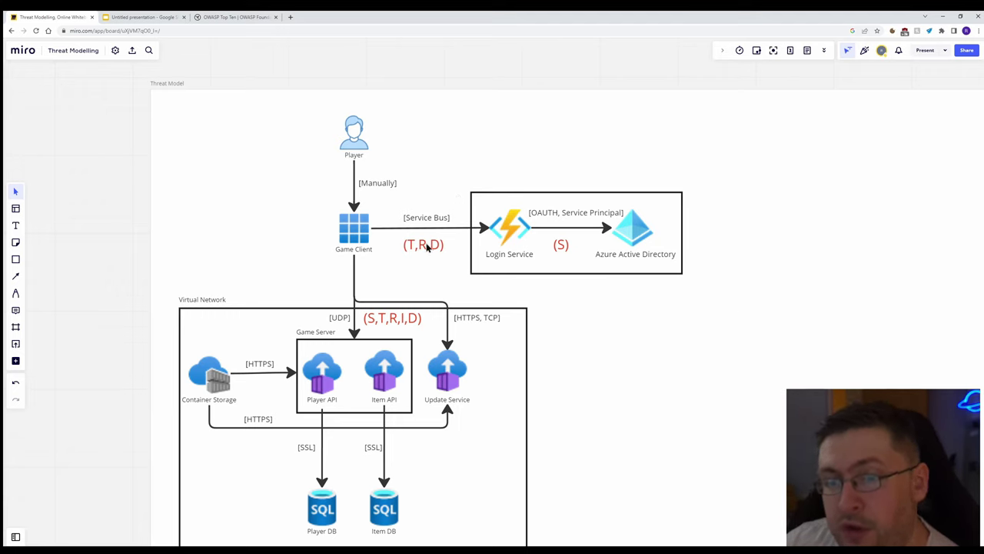
left_click(358, 234)
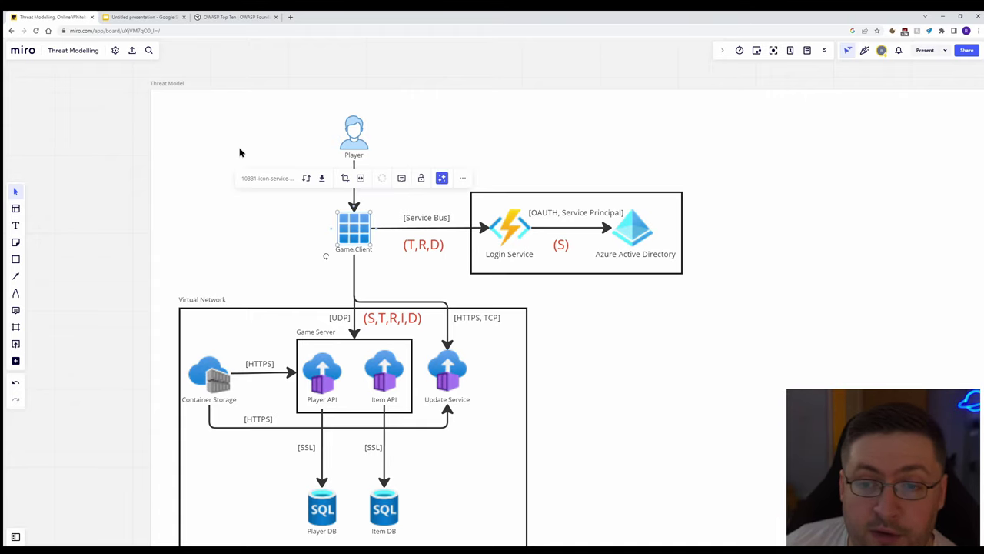
left_click(229, 123)
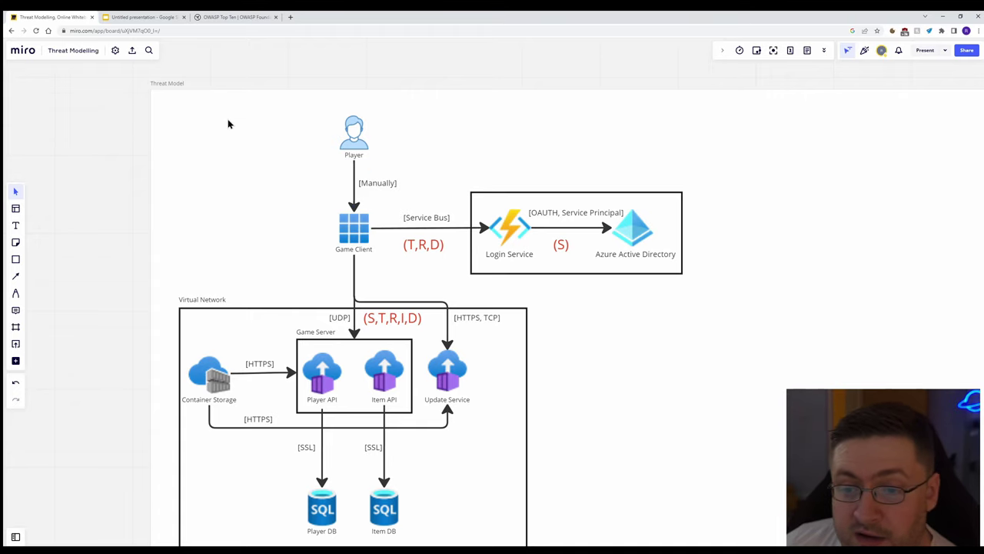
left_click(215, 18)
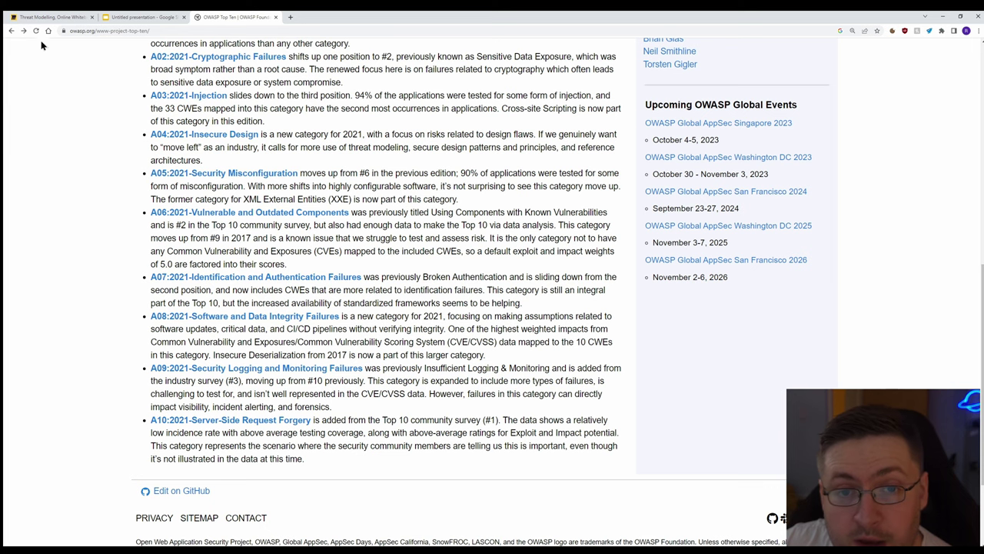
Highlight the A08 description text in the OWASP Top Ten list, then clear the selection.
left_click(42, 17)
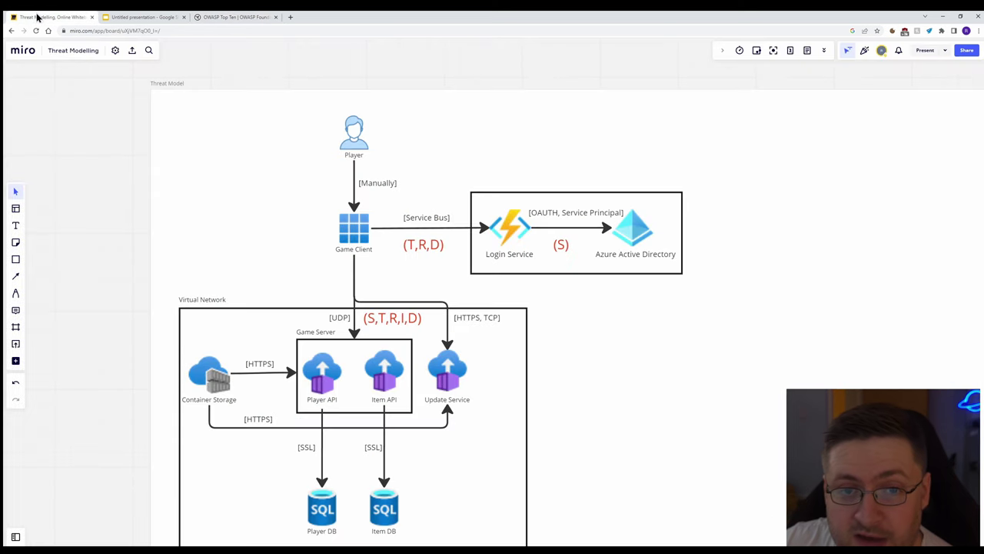
left_click(218, 17)
scroll(365, 248, "down", 2)
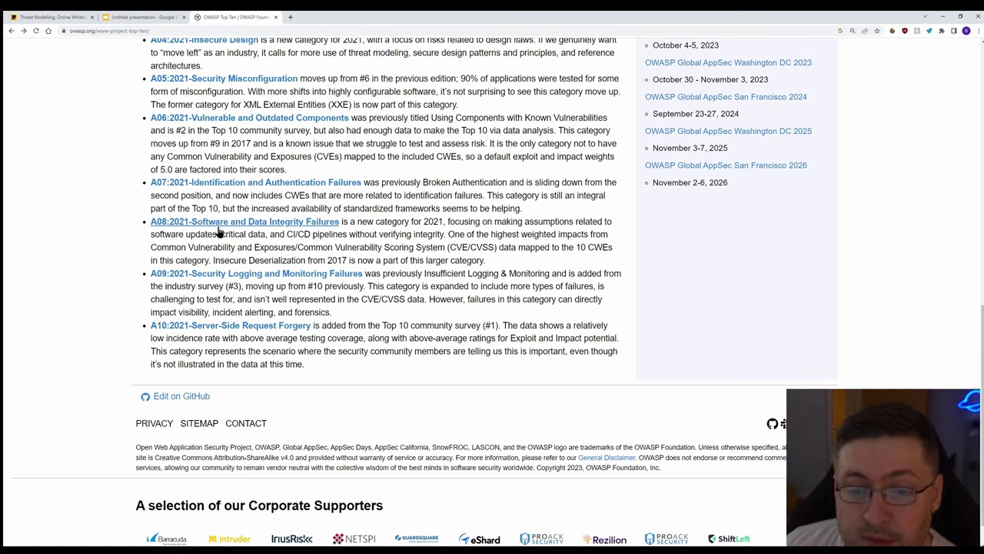
left_click_drag(485, 260, 99, 233)
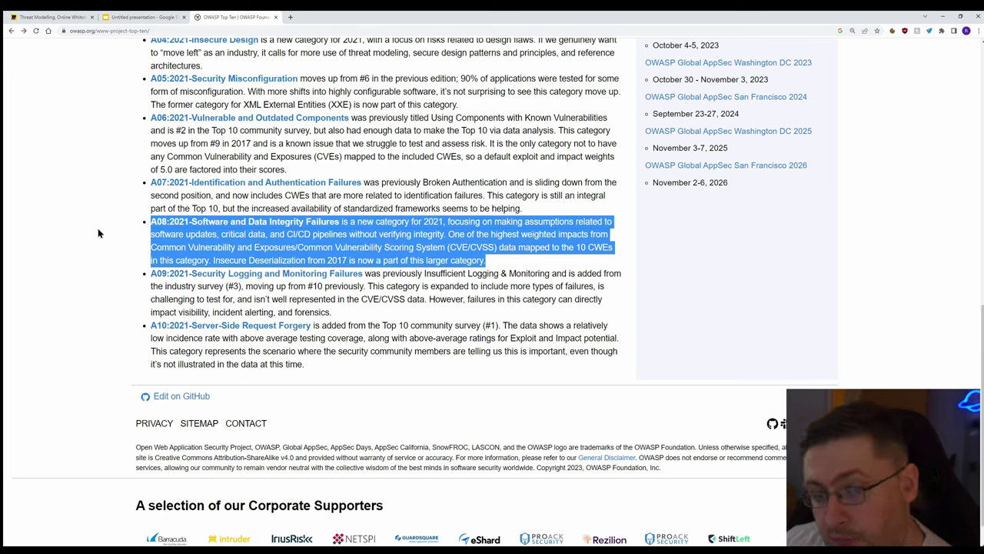
left_click(180, 246)
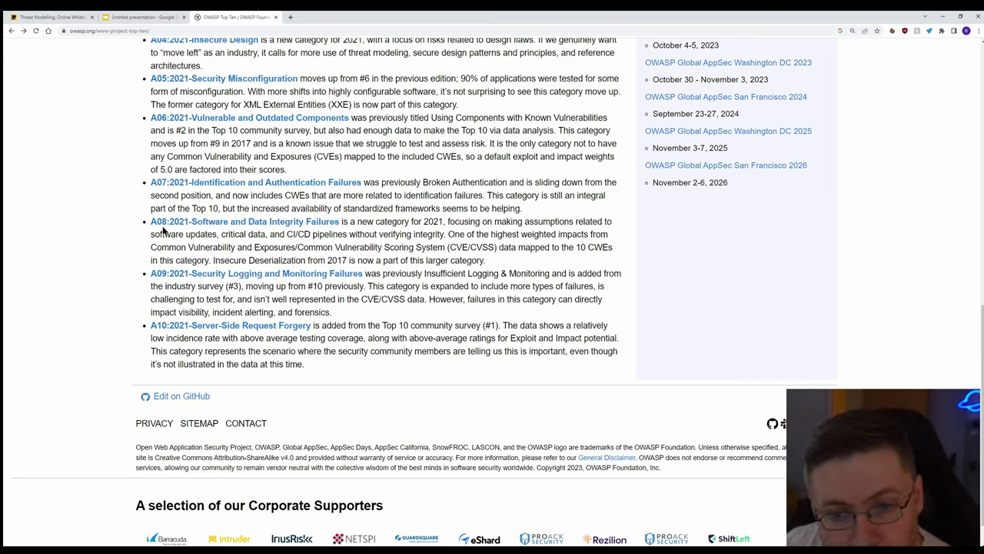
Check the A09 entry, then switch back to the Miro board with Ctrl+1.
left_click(39, 21)
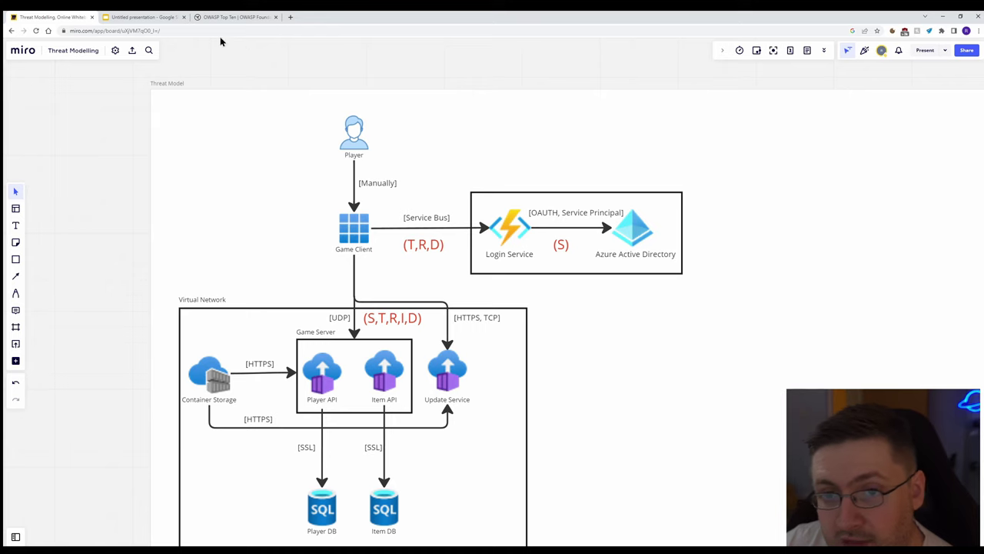
left_click(230, 17)
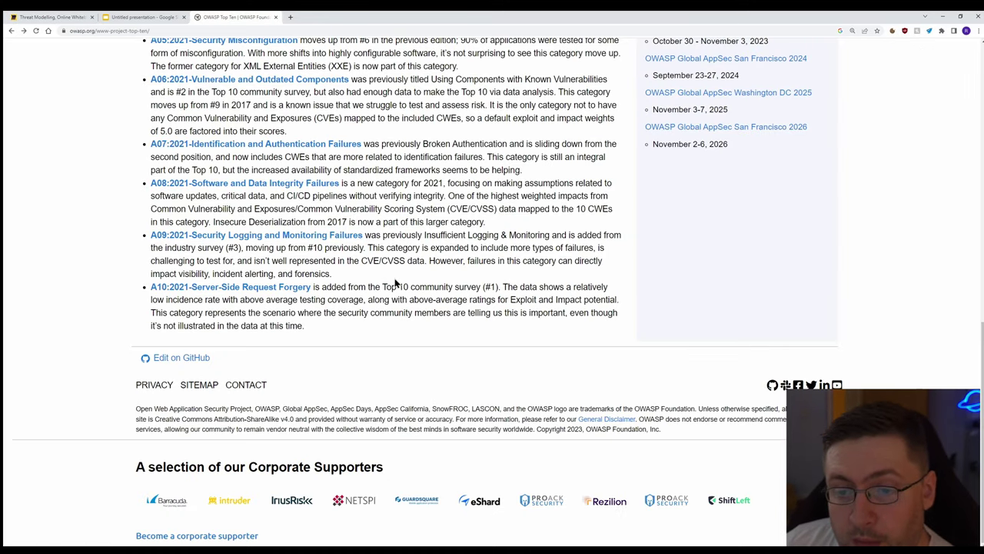
key("ctrl+1")
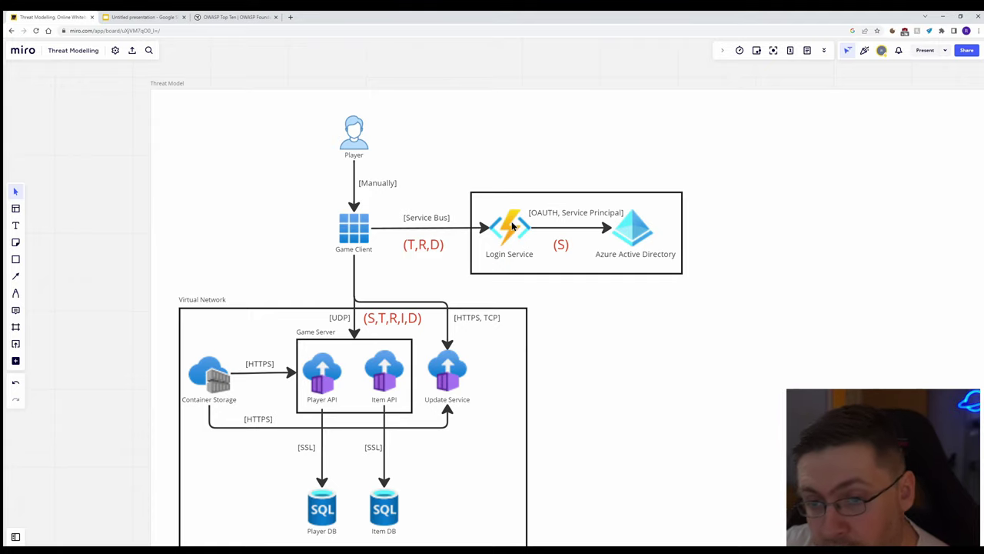
Open the A10 Server-Side Request Forgery entry in a new tab, view it, then go back to Miro.
left_click(234, 17)
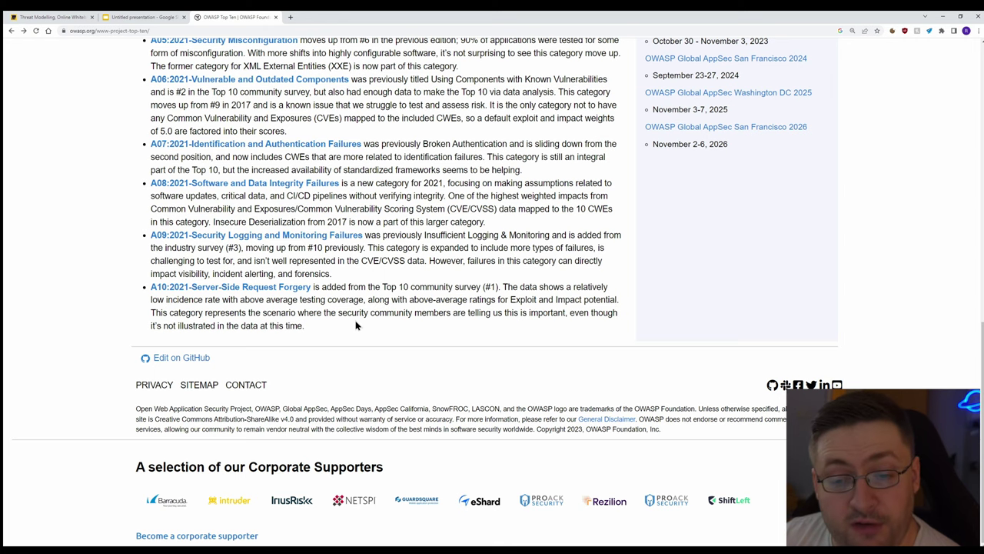
middle_click(258, 288)
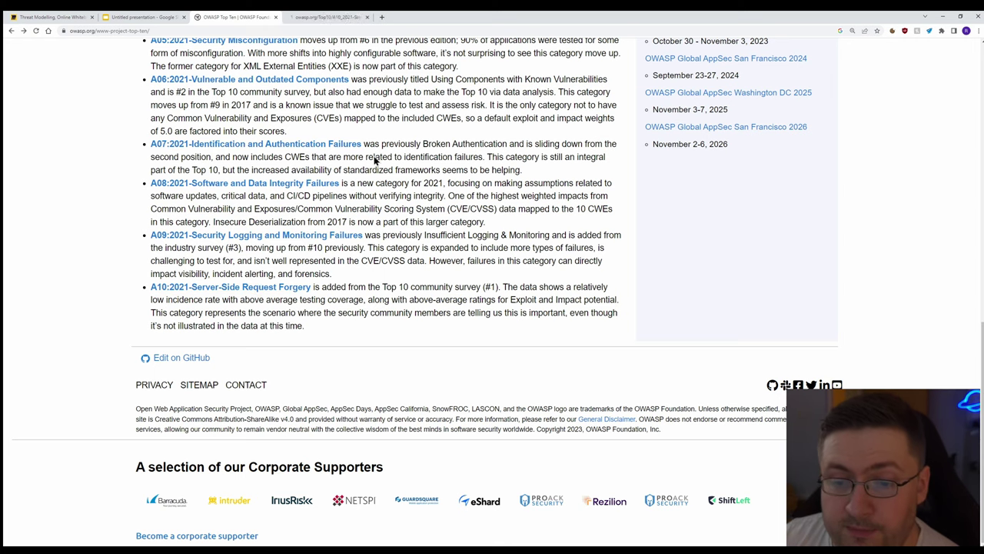
left_click(327, 17)
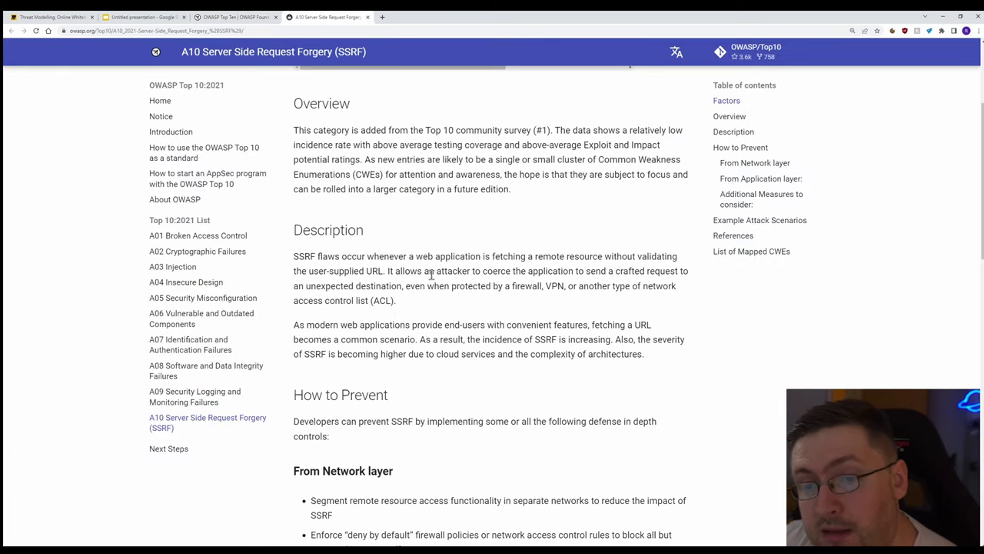
left_click(50, 18)
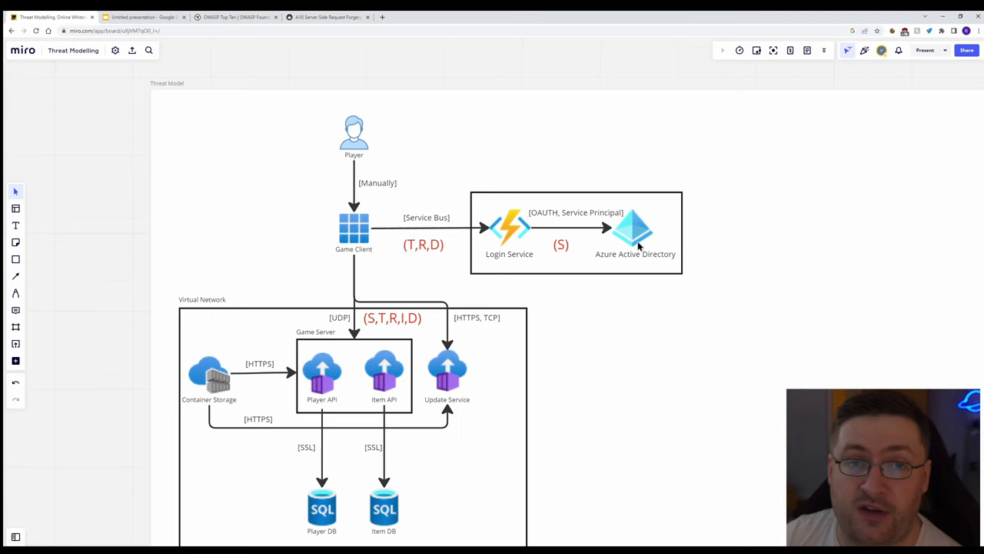
scroll(644, 291, "up", 2)
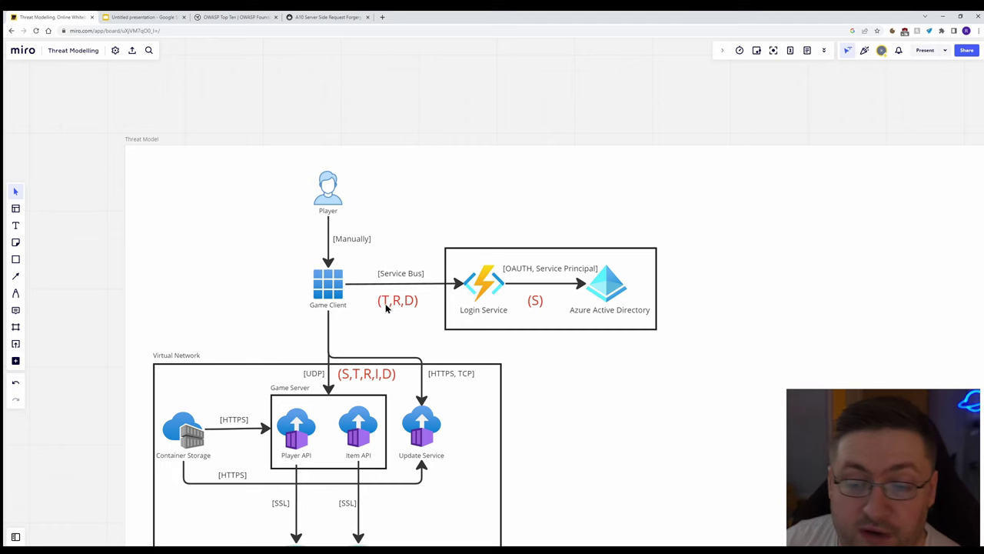
scroll(556, 336, "right", 15)
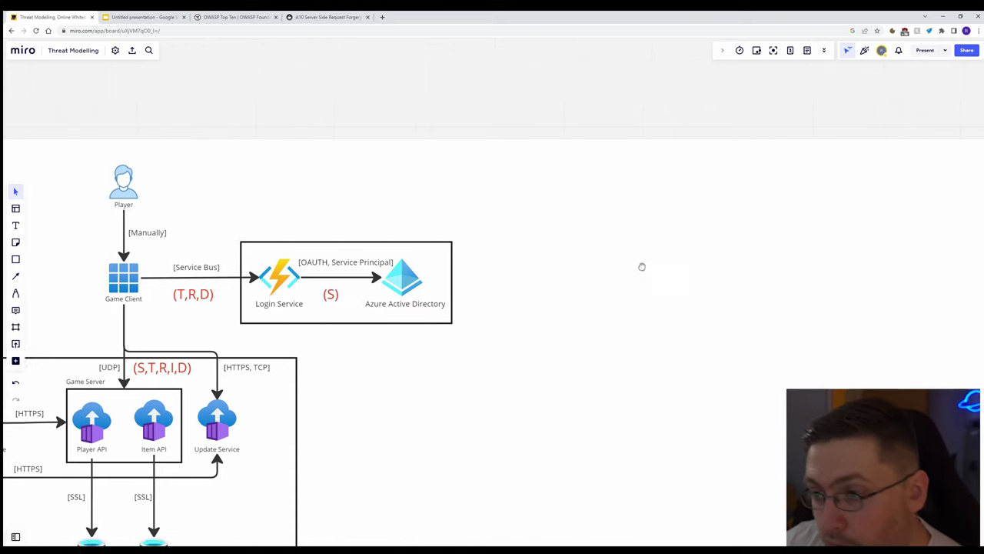
scroll(380, 356, "down", 5)
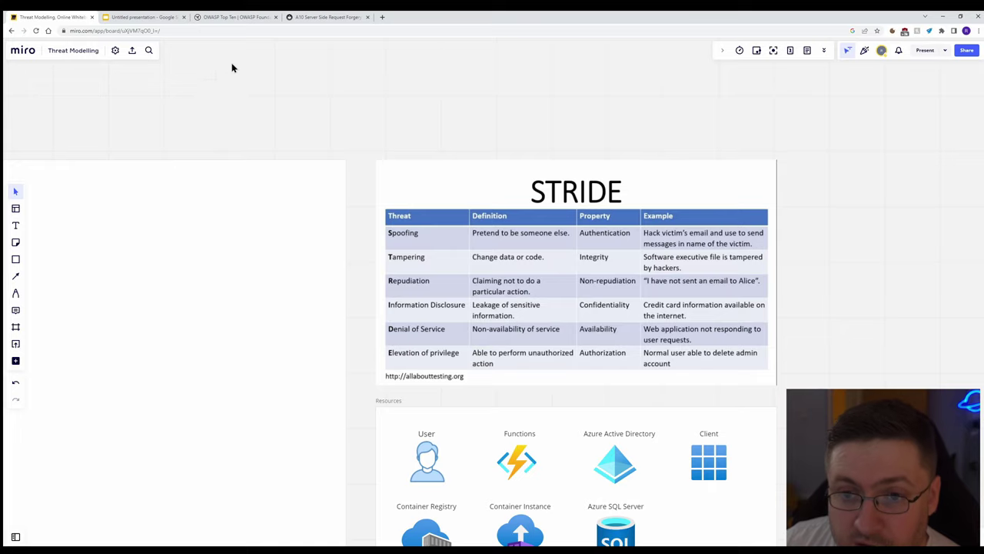
left_click(240, 16)
scroll(432, 227, "up", 3)
scroll(171, 215, "down", 2)
triple_click(170, 215)
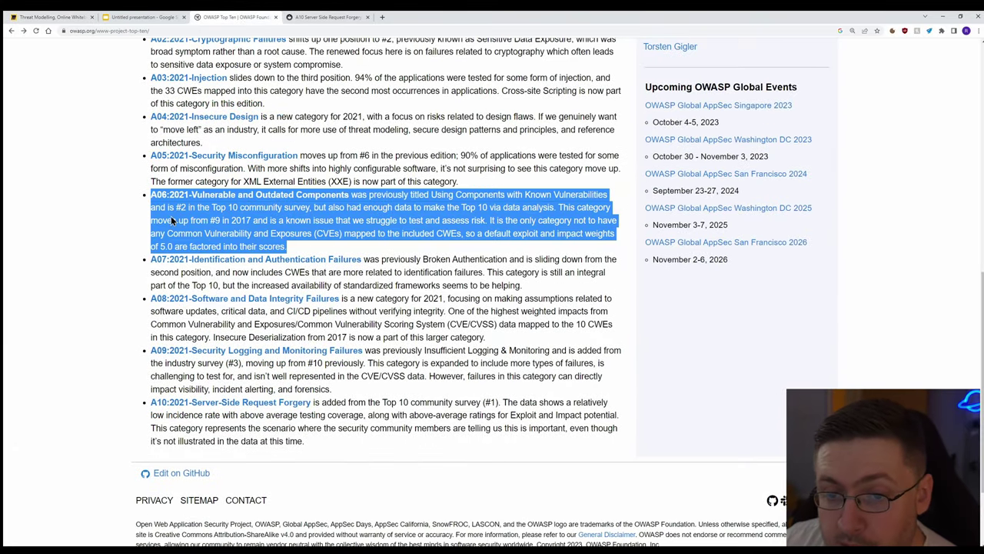
left_click(170, 217)
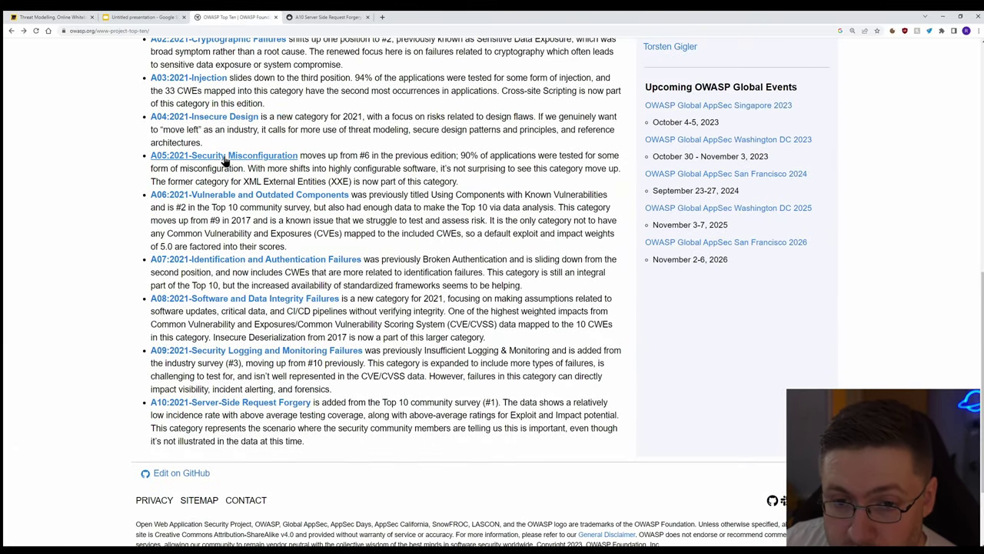
left_click_drag(472, 183, 308, 159)
left_click(41, 166)
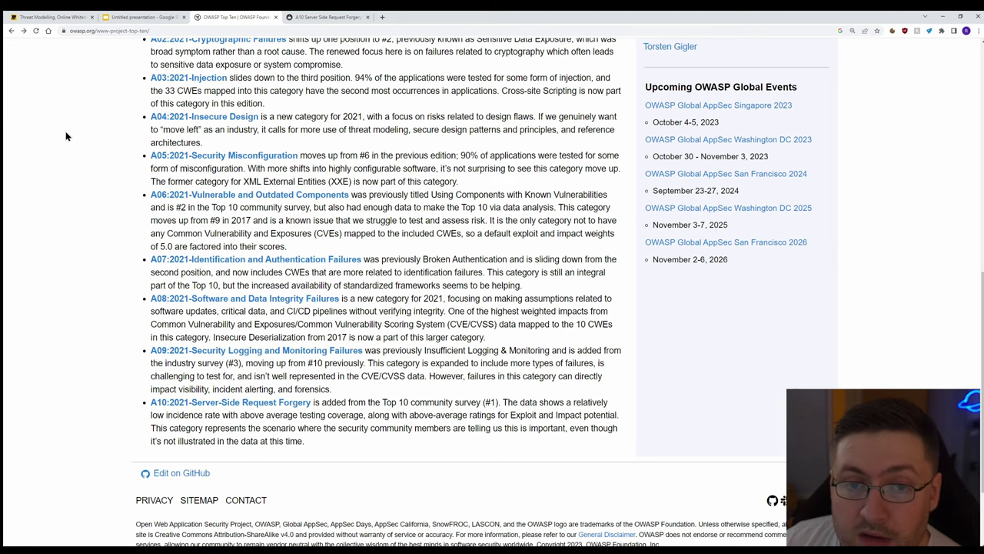
left_click(48, 17)
left_click_drag(123, 130, 613, 124)
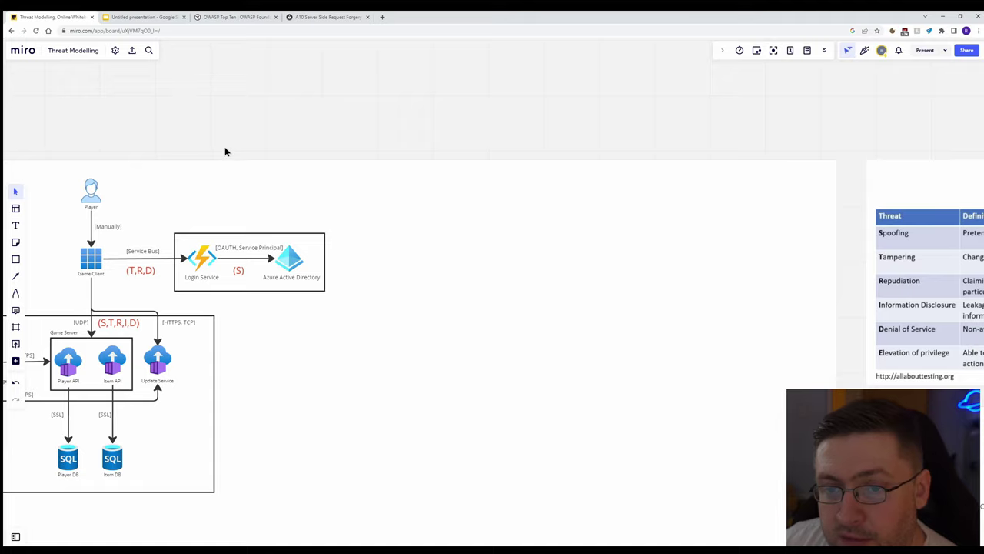
Zoom in on the diagram and place circle marker 1 at Game Client's top-left corner.
left_click_drag(223, 152, 475, 95)
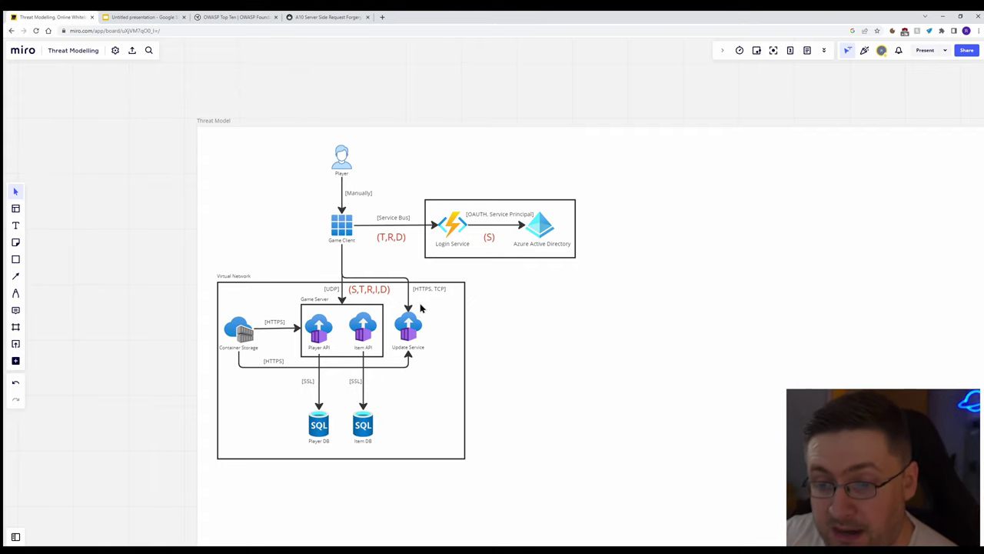
scroll(401, 243, "up", 3)
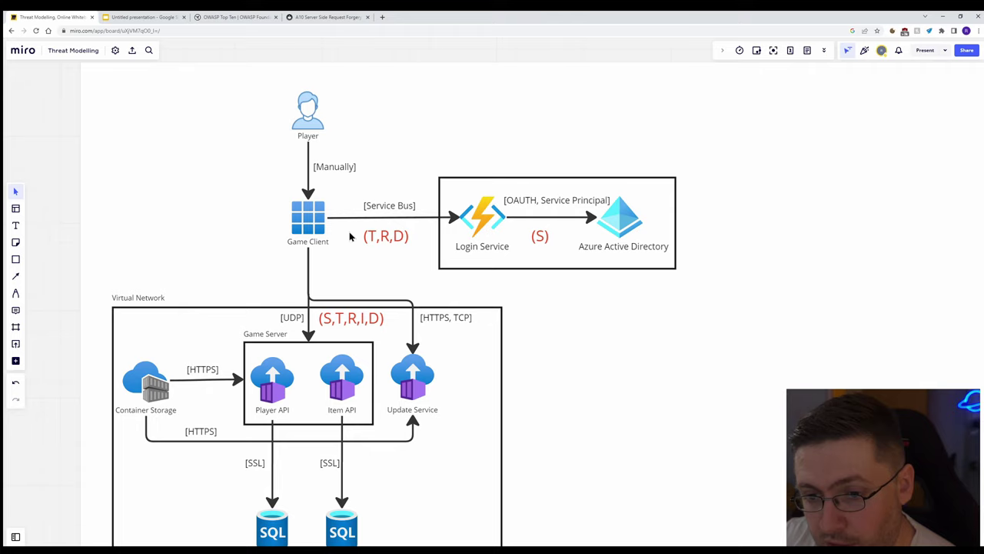
scroll(349, 239, "up", 3)
left_click_drag(197, 228, 319, 218)
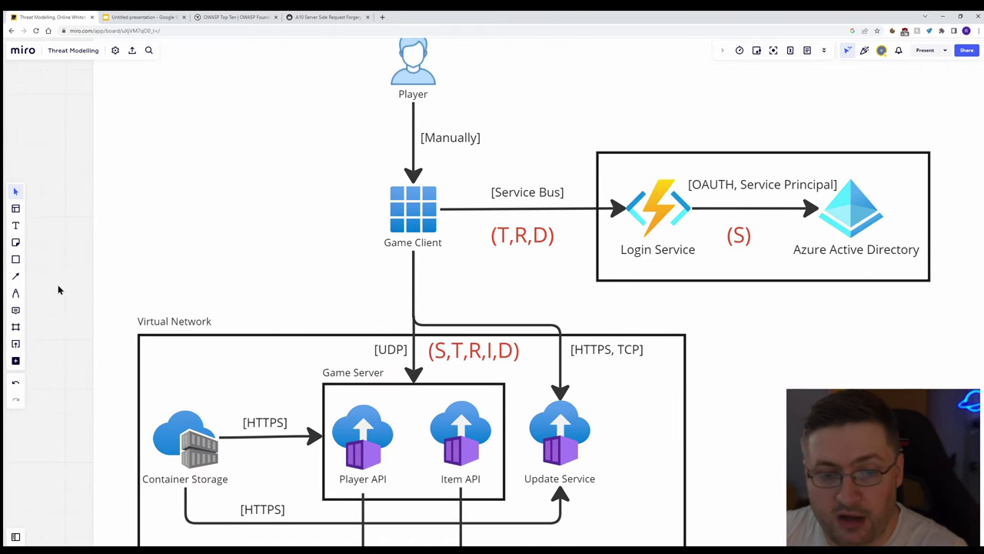
key("ctrl+v")
left_click_drag(364, 261, 383, 199)
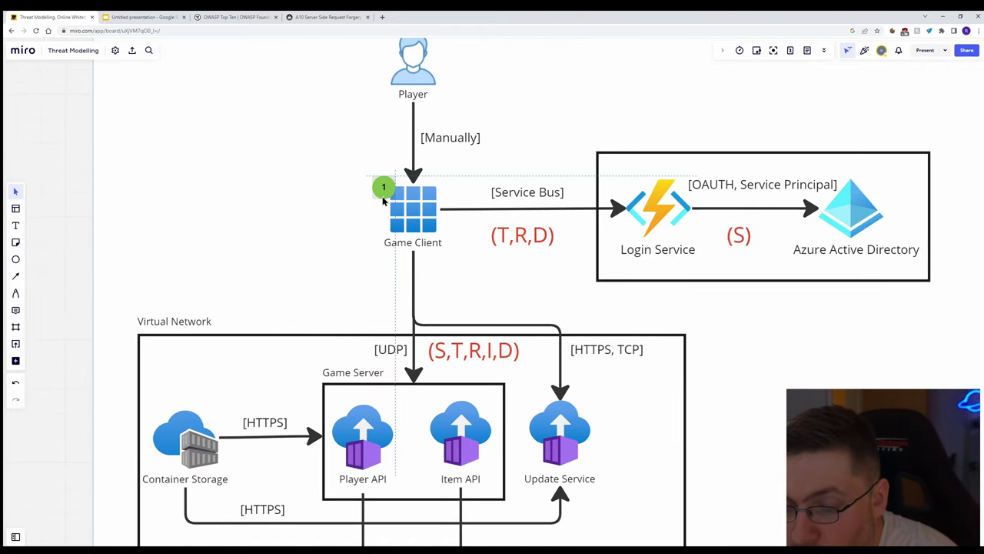
Paste another numbered marker just left of the Service Bus link's (T,R,D) label.
key("ctrl+v")
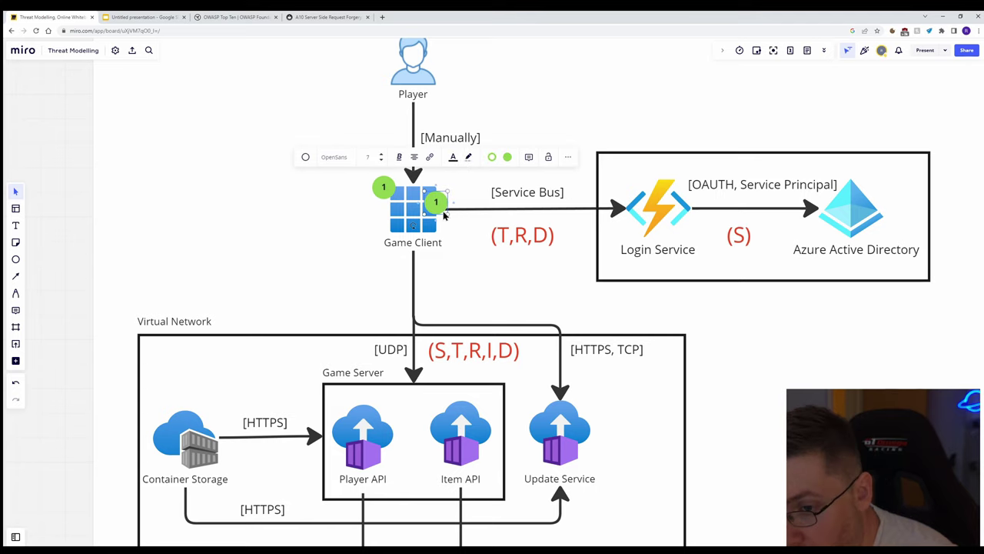
left_click_drag(439, 212, 482, 231)
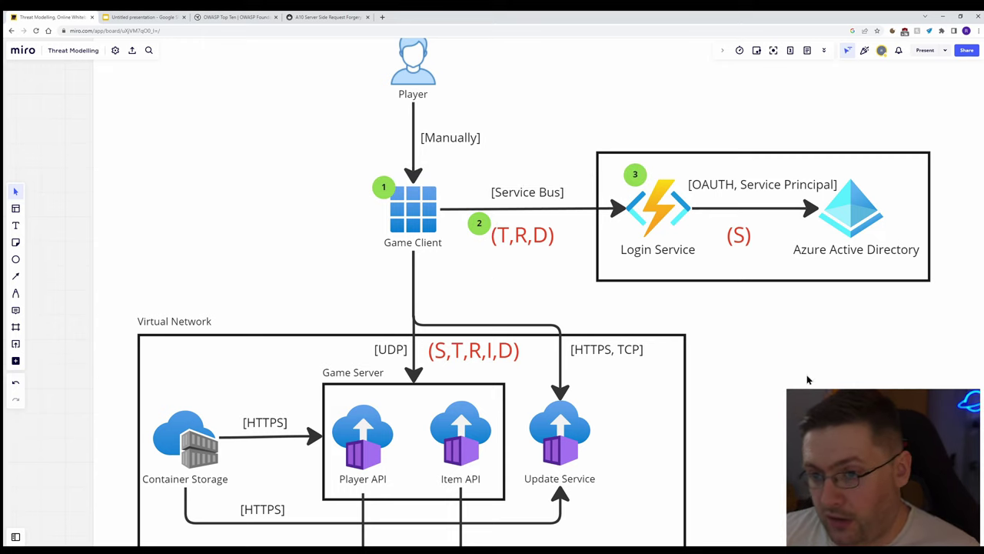
scroll(839, 267, "down", 3)
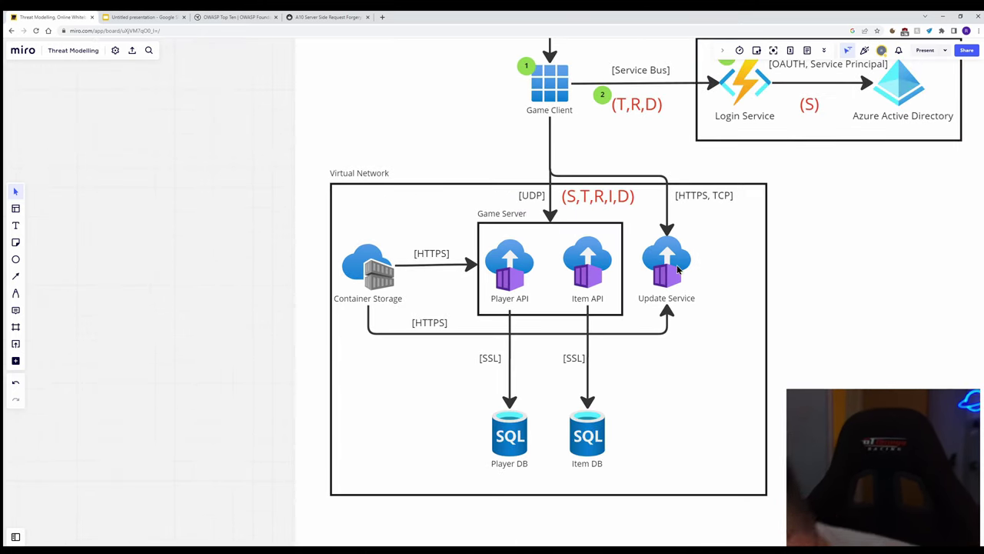
scroll(838, 267, "right", 3)
scroll(714, 252, "up", 3)
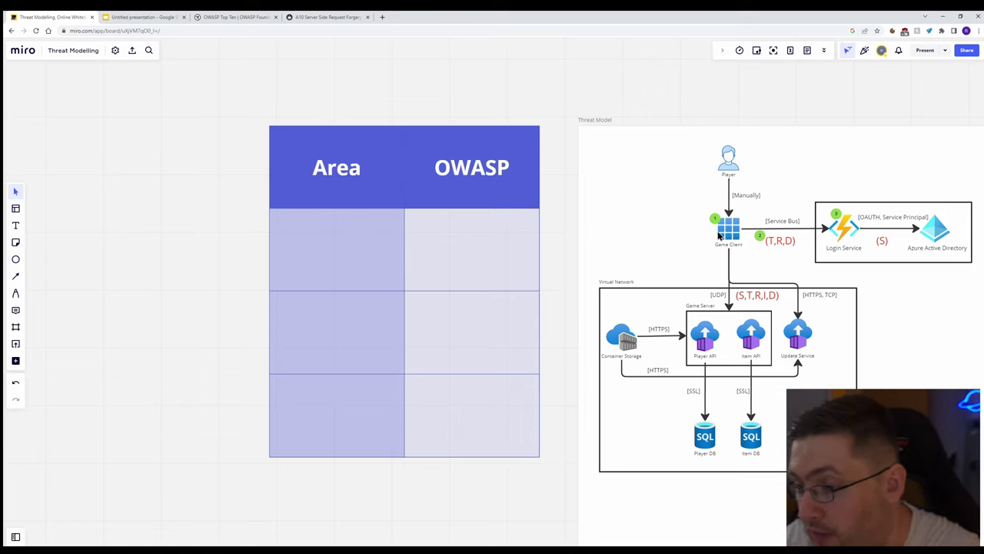
Start editing the OWASP cell in row 1 of the Area/OWASP table.
left_click(307, 251)
left_click(306, 249)
left_click(450, 247)
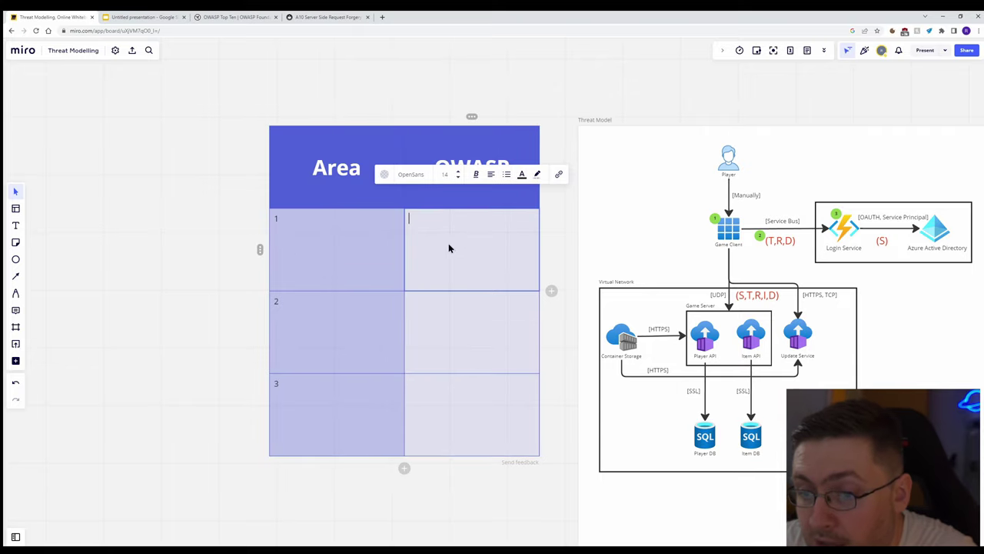
Close the A10 SSRF tab, review the OWASP Top Ten list, and return to the board.
middle_click(296, 17)
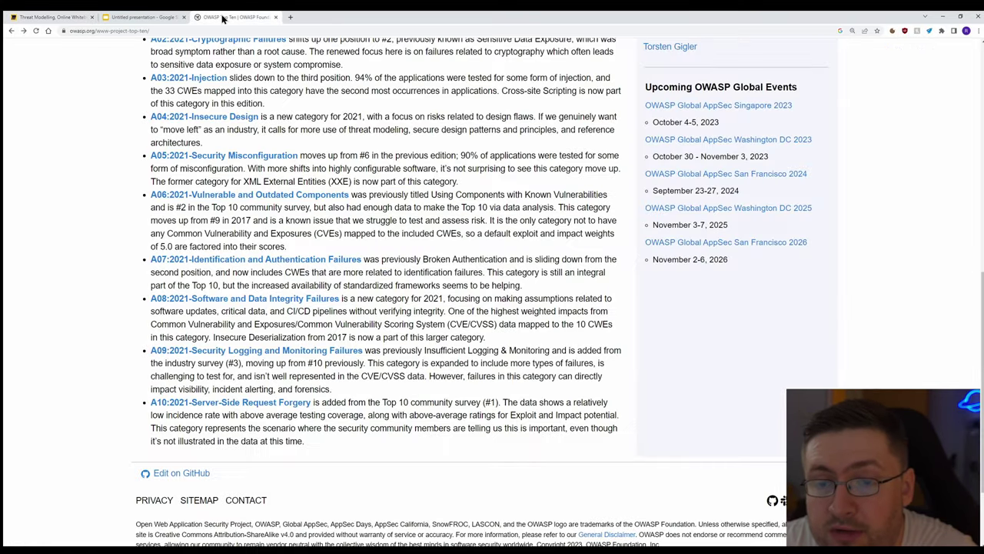
left_click(230, 17)
scroll(192, 223, "up", 3)
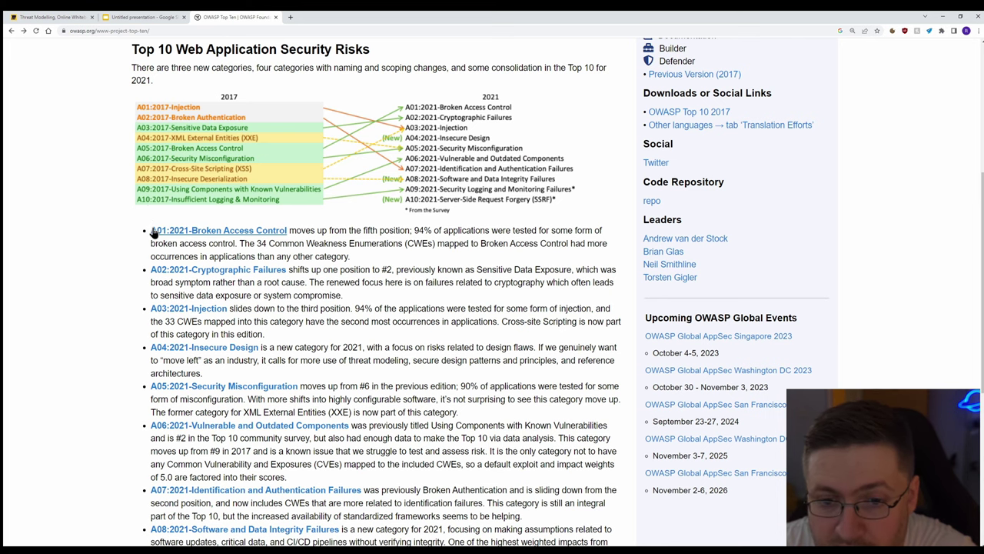
scroll(97, 335, "down", 2)
scroll(400, 392, "down", 2)
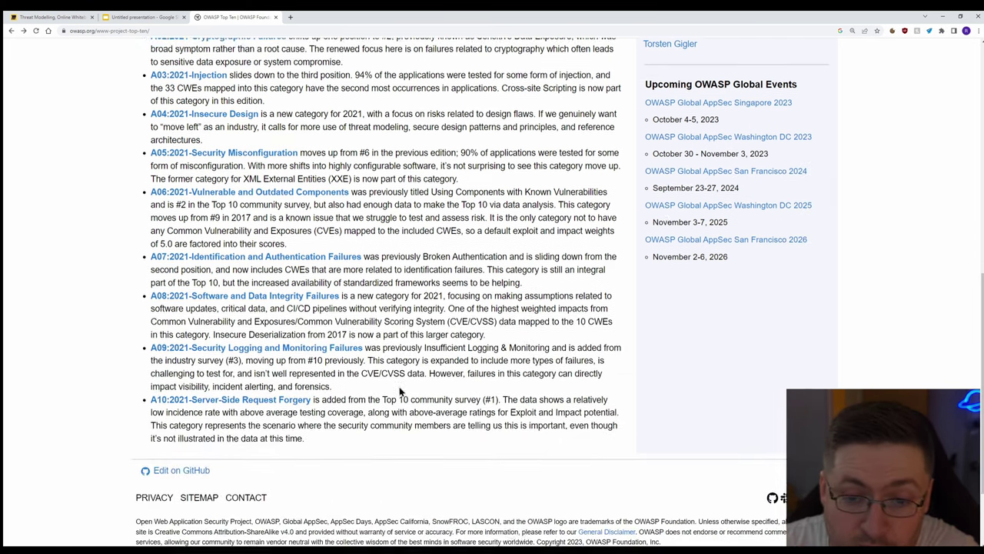
scroll(400, 392, "down", 1)
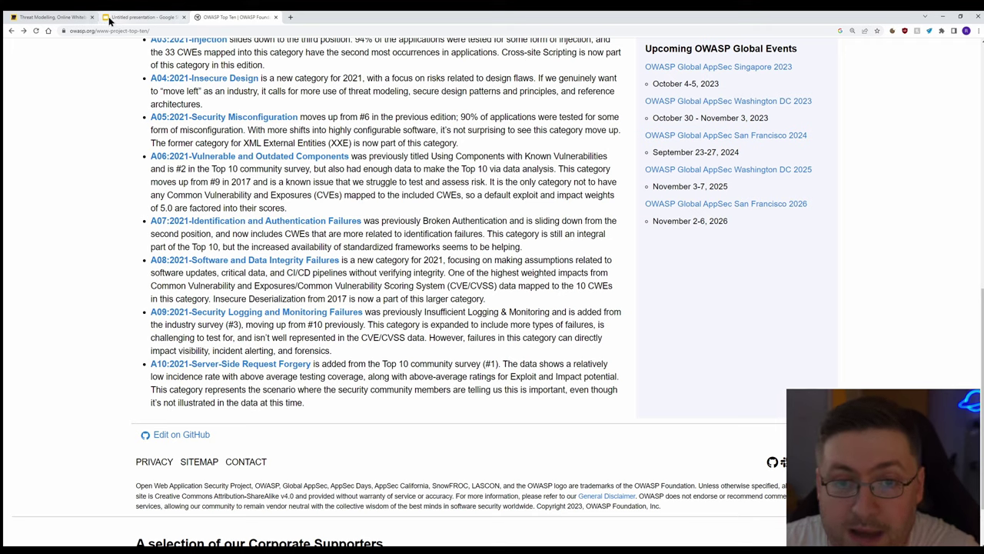
left_click(54, 17)
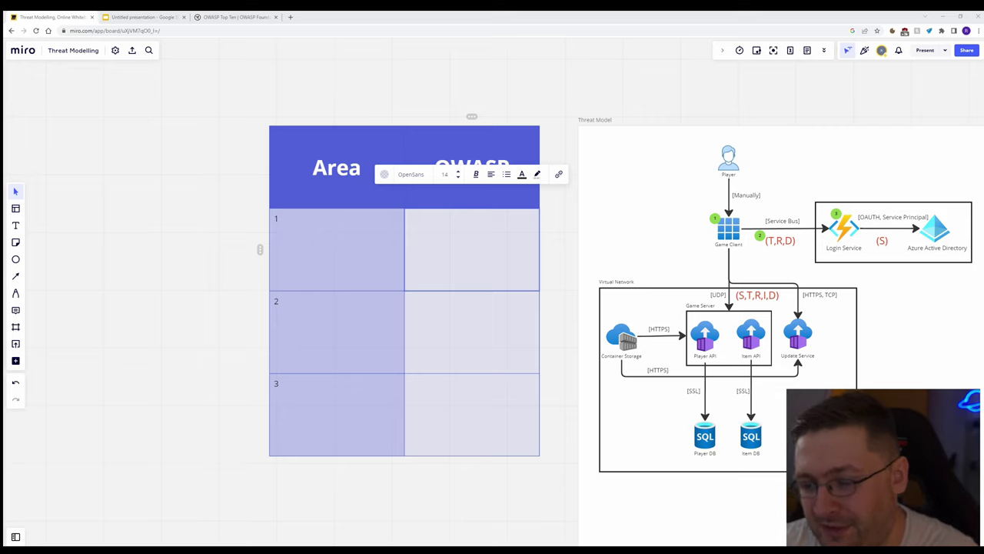
Finish the table text and re-centre the board on the Area/OWASP table and diagram.
key("Escape")
key("Escape")
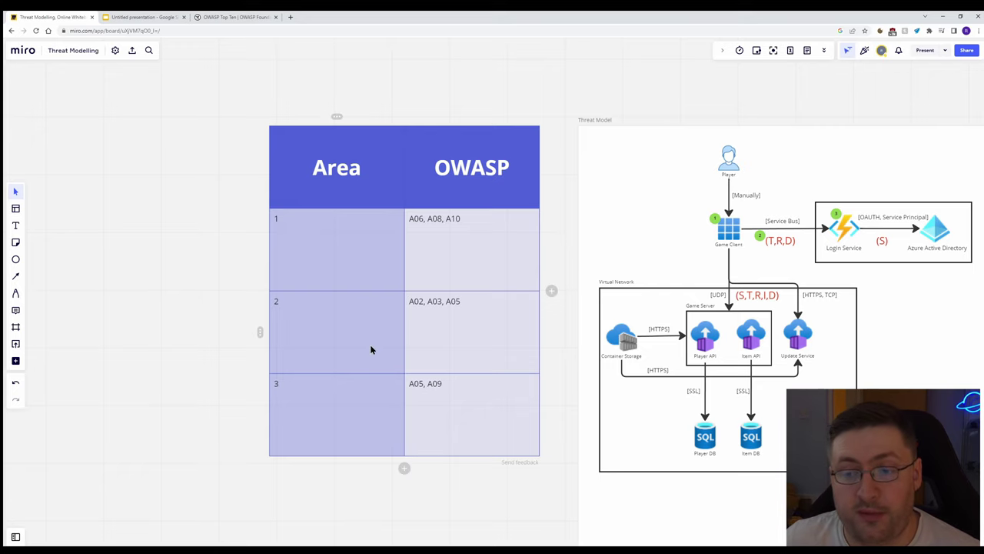
left_click_drag(660, 98, 554, 113)
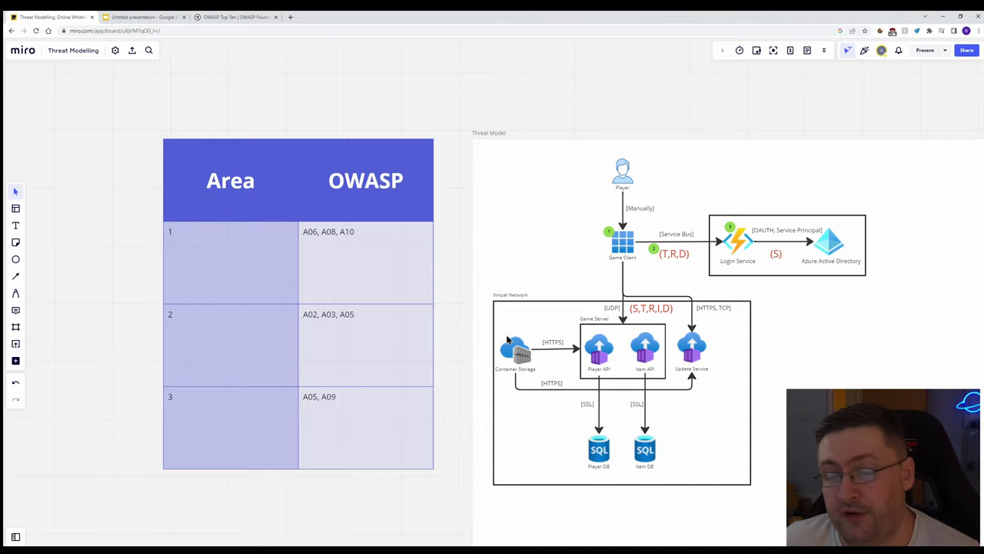
left_click(364, 322)
left_click(325, 246)
Glance at the OWASP list, deselect the table cell, then return to the OWASP Top Ten categories.
left_click(253, 17)
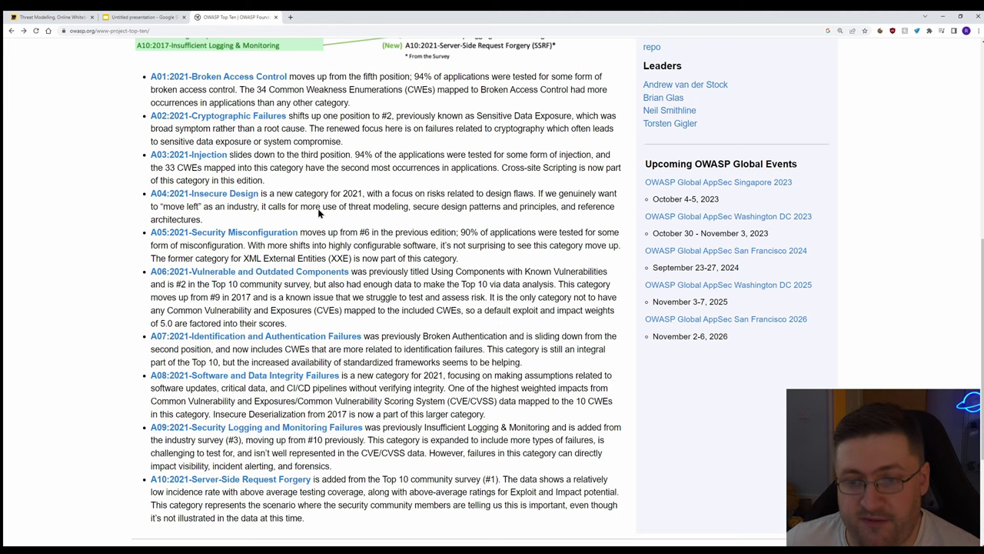
left_click(40, 17)
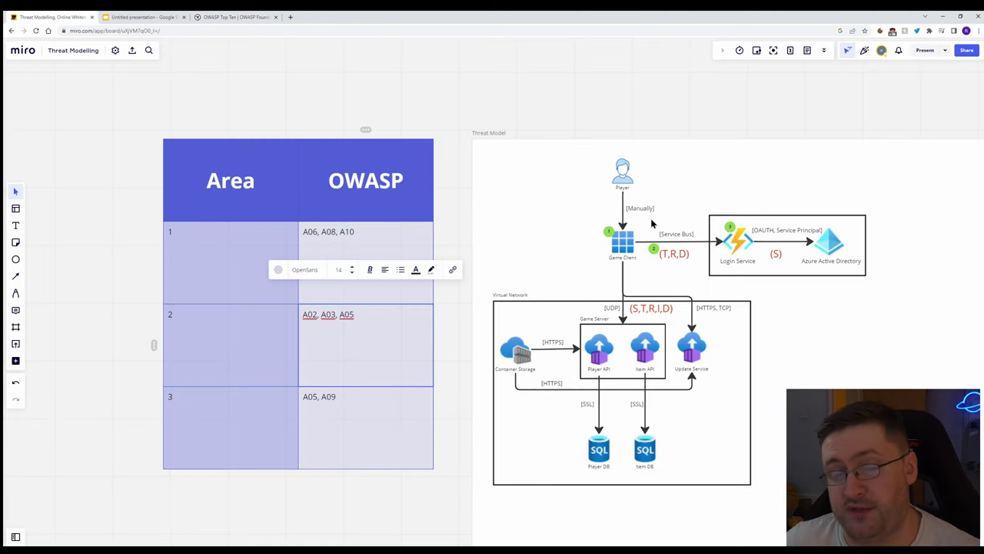
left_click(449, 100)
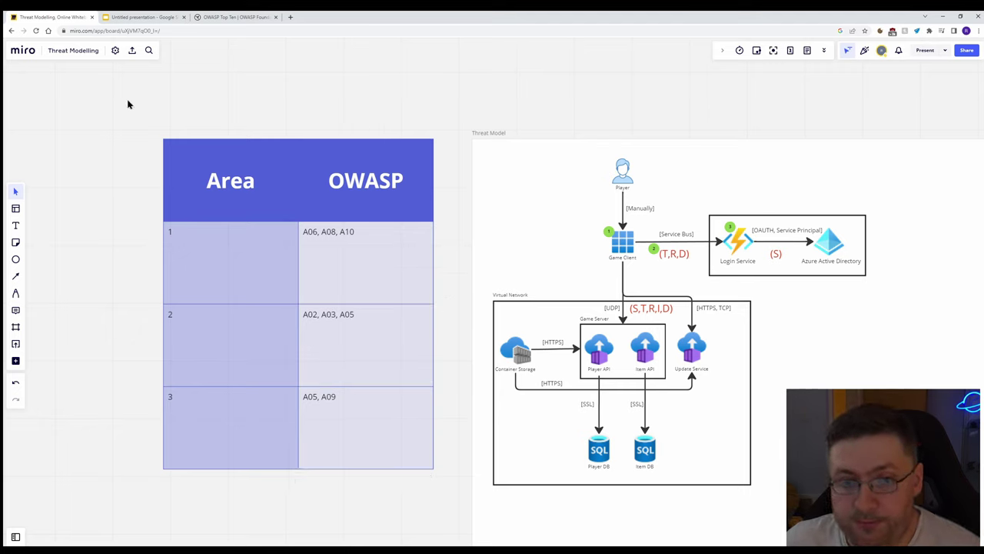
left_click(237, 16)
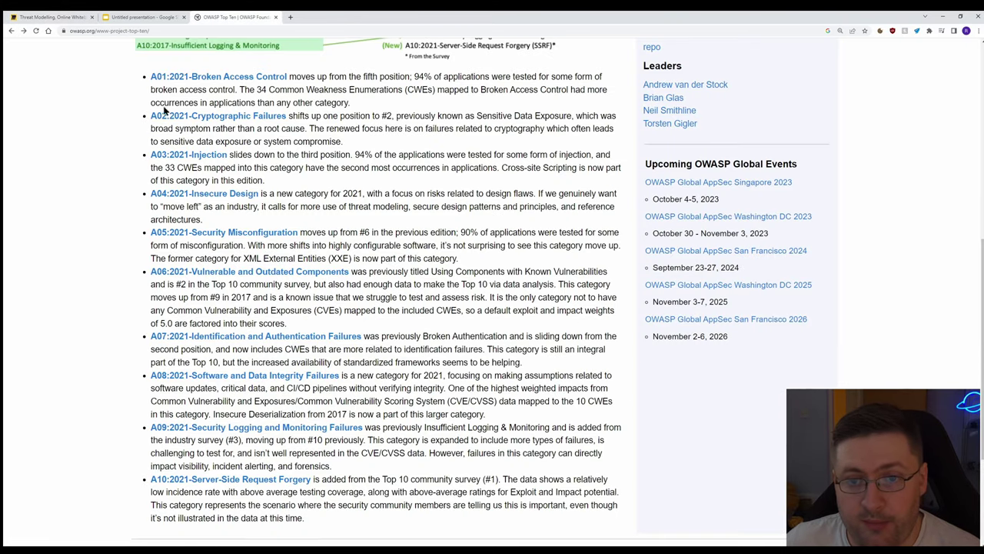
Open A02 Cryptographic Failures, select 'TLS' in the encrypt-in-transit advice, then return to Miro.
left_click(212, 118)
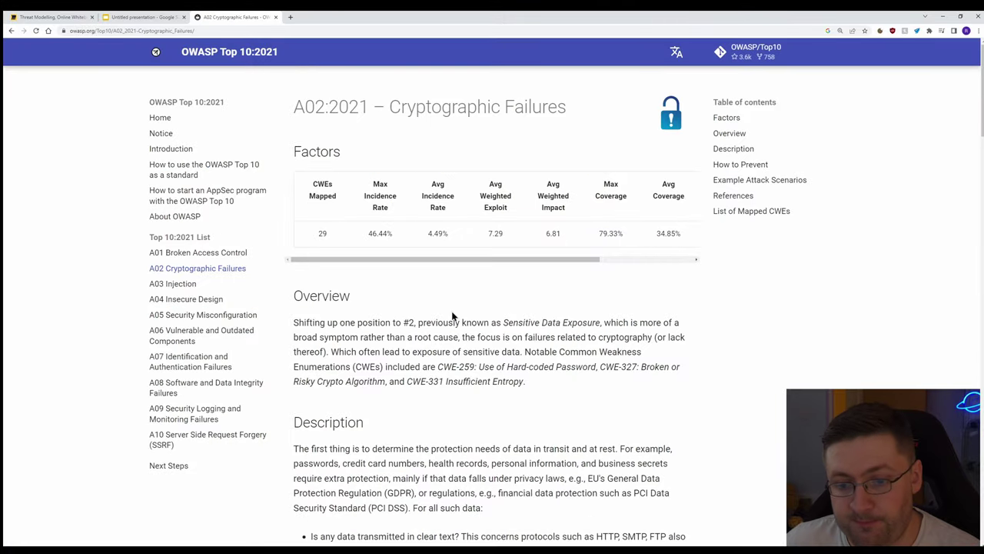
scroll(450, 312, "down", 12)
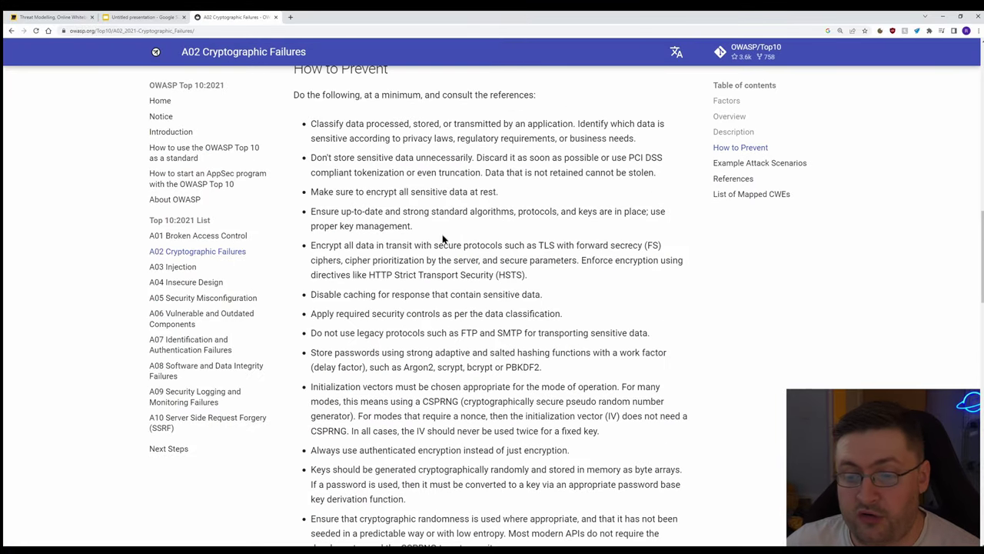
left_click(68, 17)
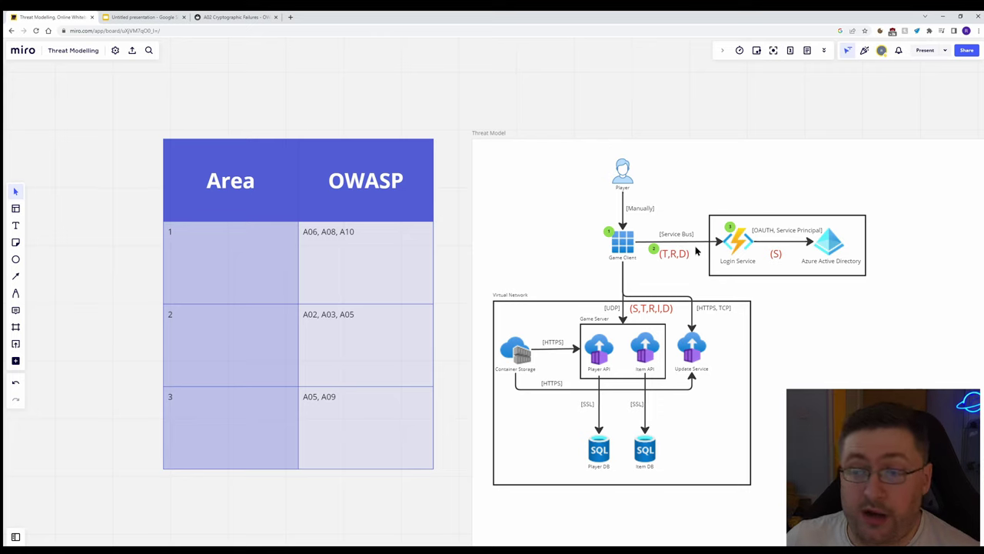
left_click(223, 21)
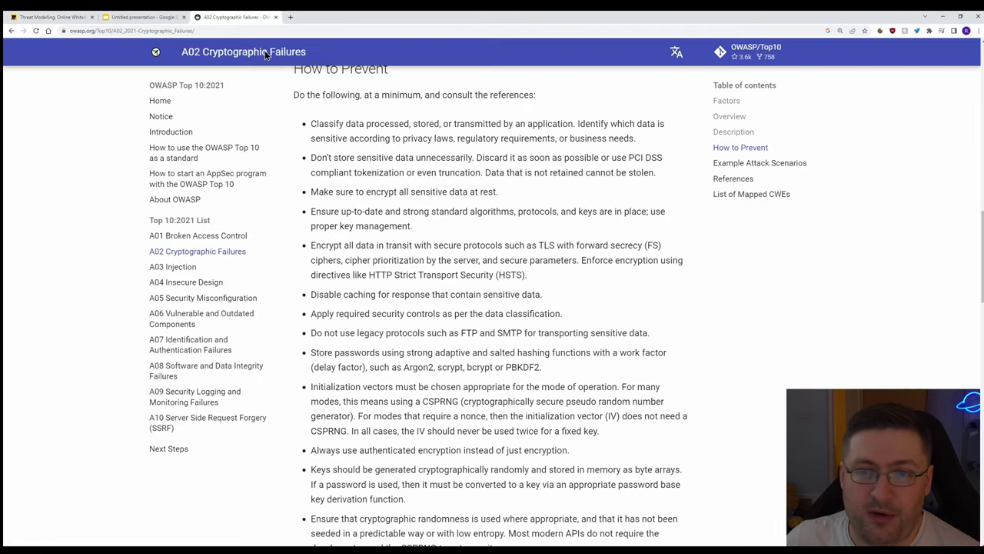
scroll(434, 292, "up", 1)
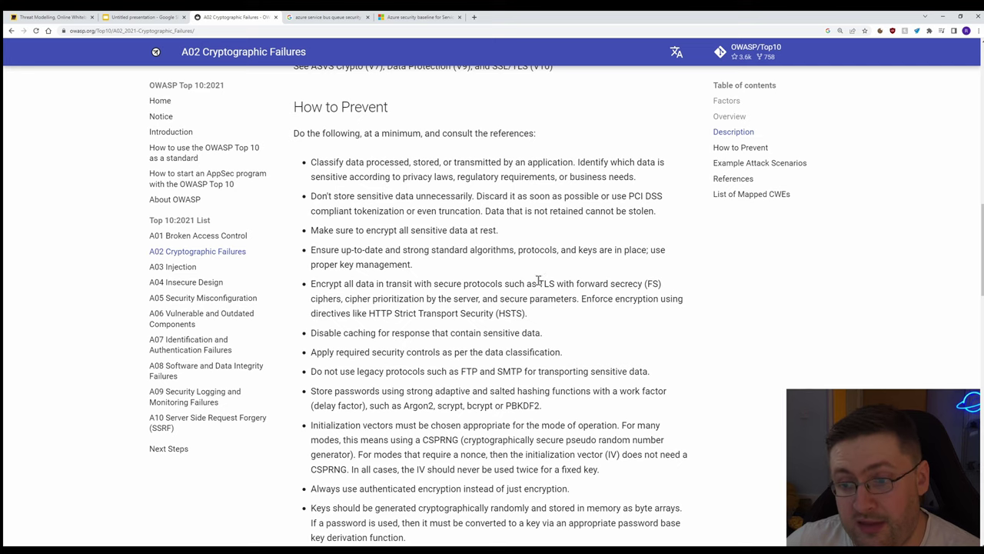
left_click_drag(538, 282, 555, 283)
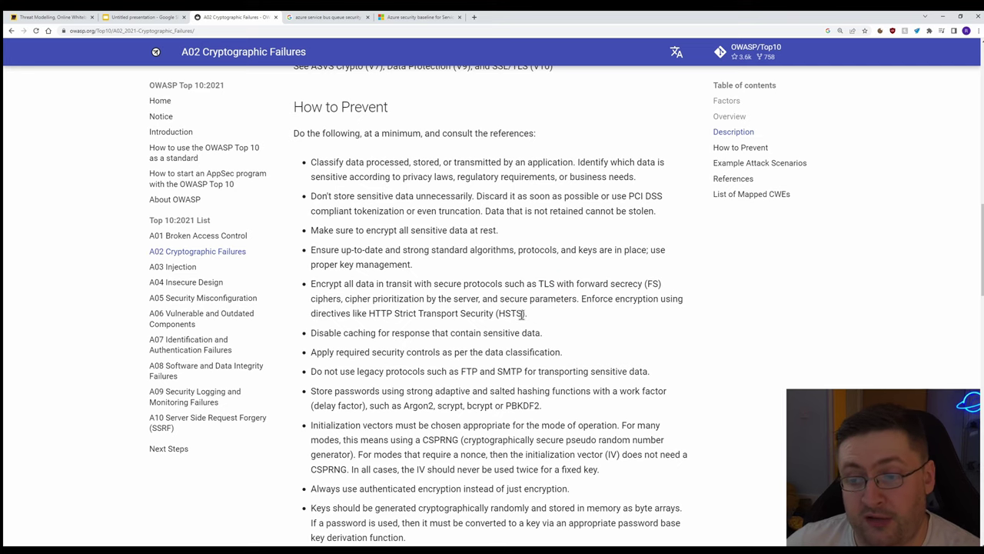
left_click(53, 17)
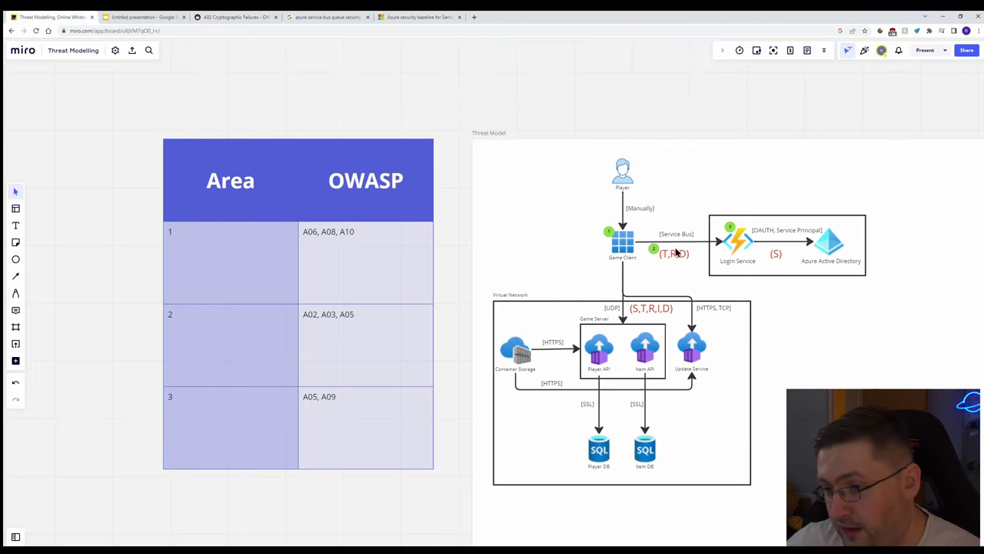
scroll(523, 157, "right", 3)
scroll(539, 227, "up", 2)
scroll(551, 241, "up", 1)
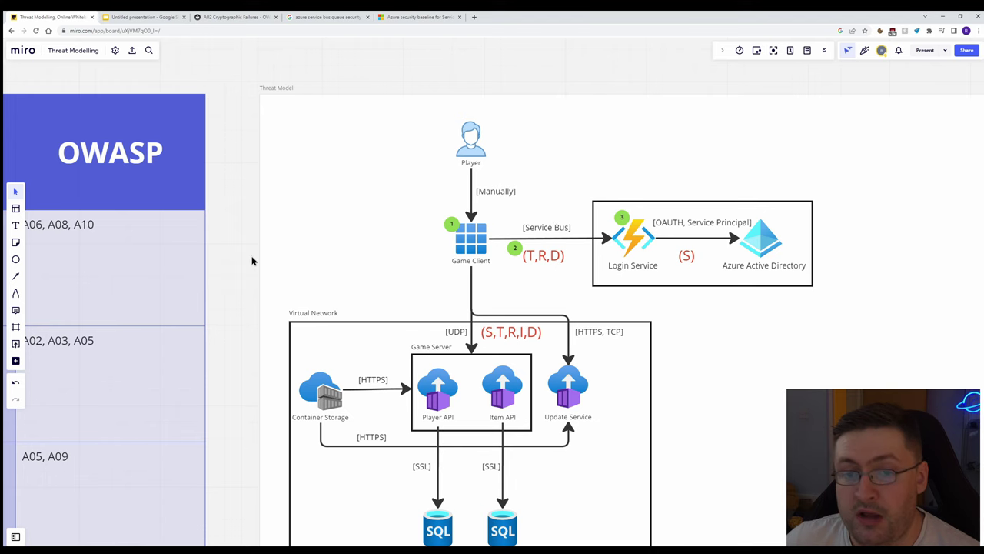
scroll(252, 260, "down", 2)
scroll(250, 265, "left", 5)
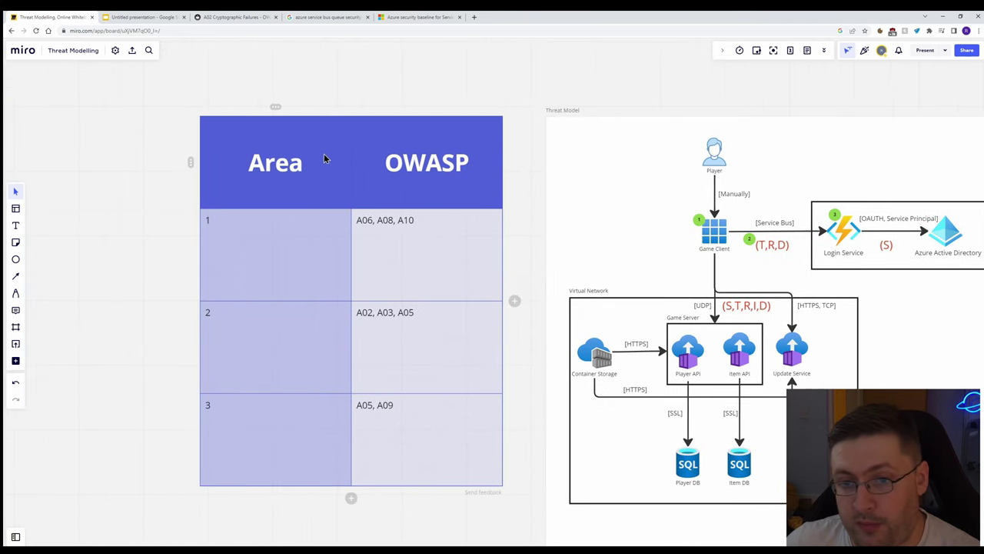
left_click(226, 169)
left_click(198, 108)
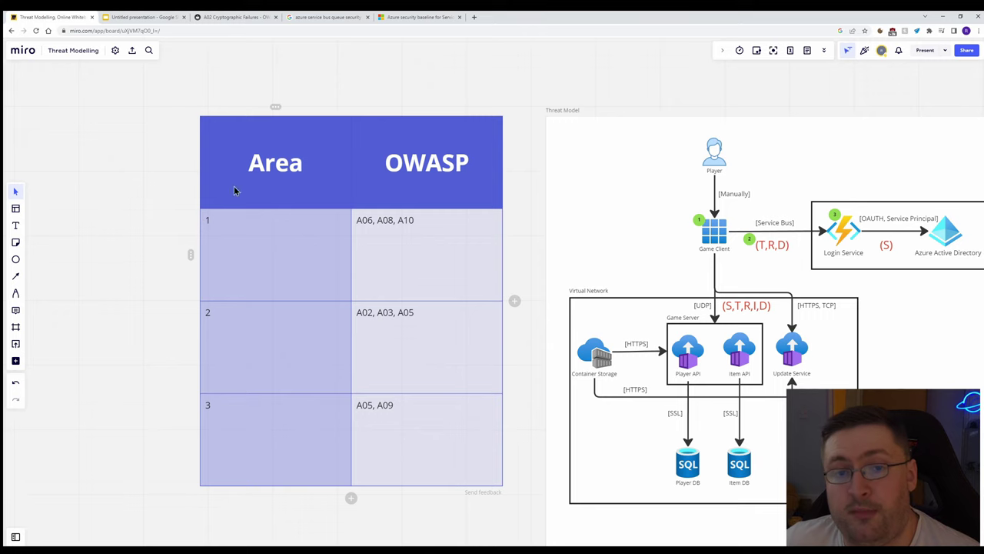
scroll(542, 192, "down", 2)
left_click_drag(645, 115, 434, 143)
scroll(525, 88, "down", 2)
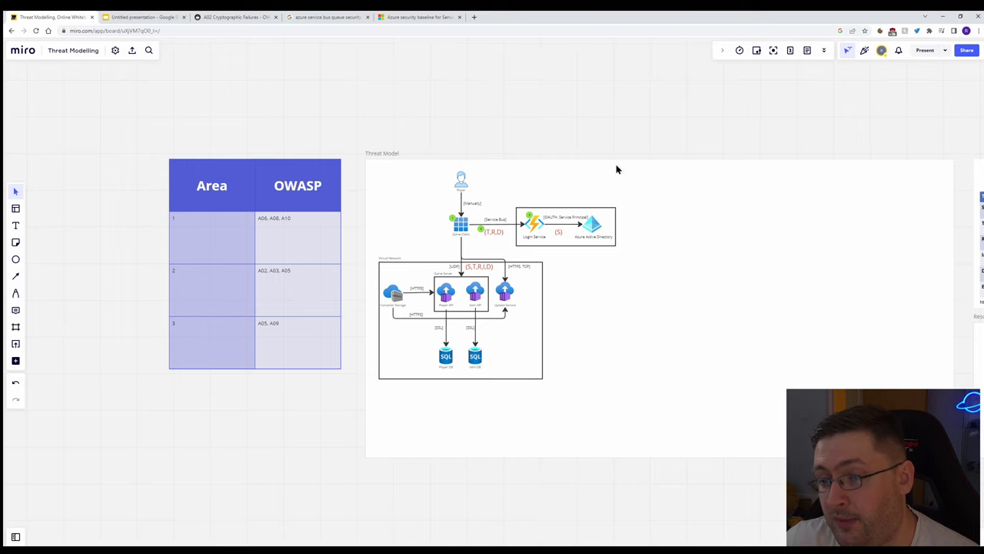
scroll(461, 316, "up", 1)
scroll(462, 315, "up", 1)
left_click_drag(256, 176, 417, 194)
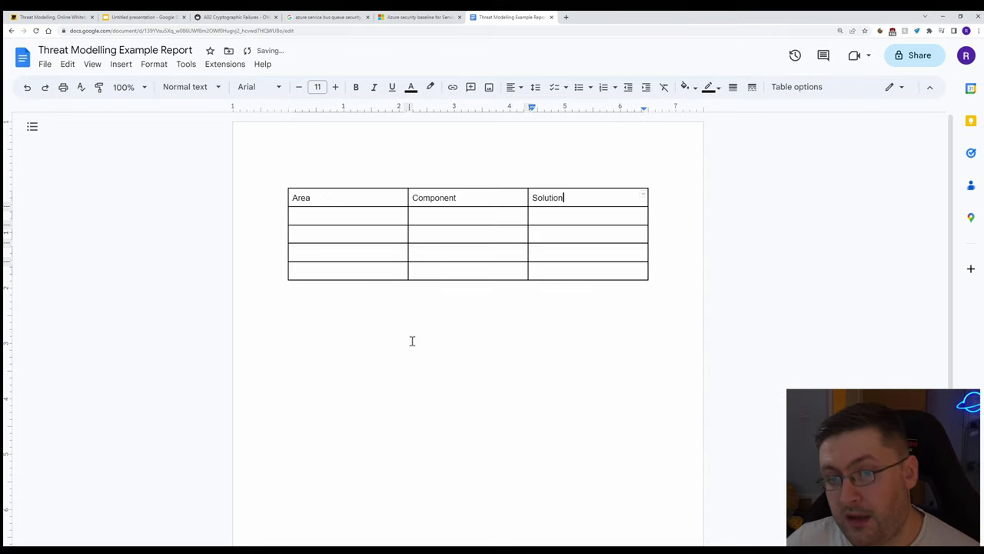
Step out of the report table, check the threat-model board, and return to the document.
left_click(412, 340)
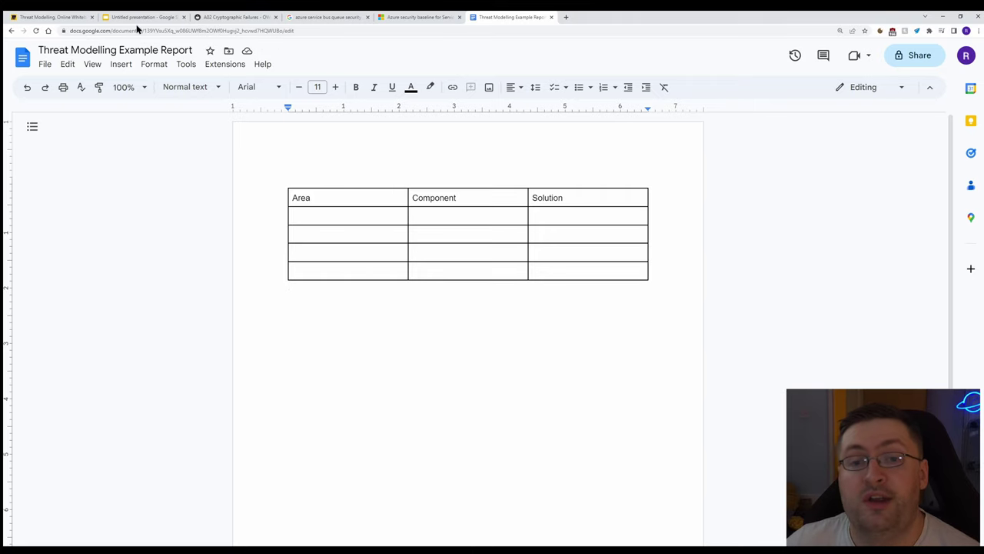
left_click(46, 17)
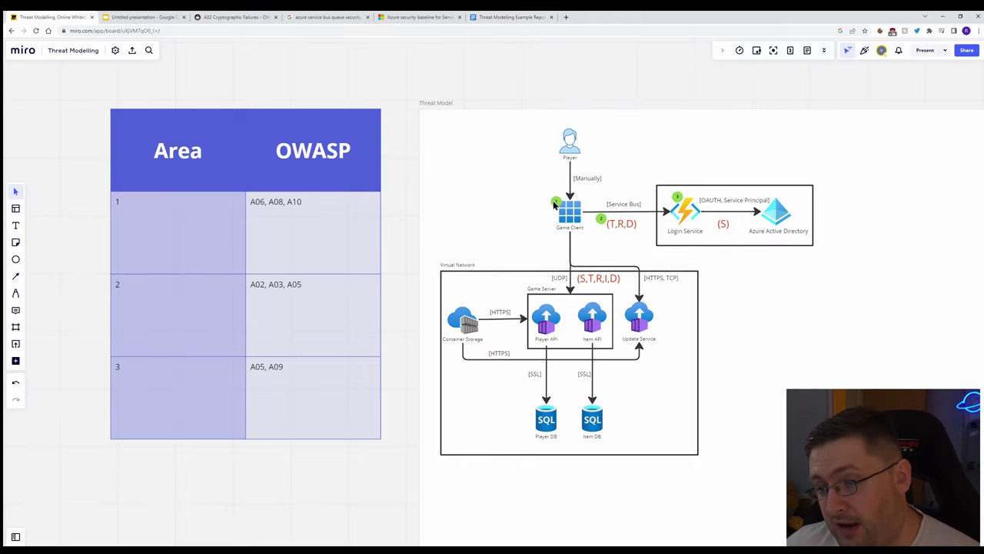
key("ctrl+shift+Tab")
Fill the first row with 'Azure Service Bus' and 'Ensure TLS minimum version', then return to Miro.
left_click(437, 213)
type("Az")
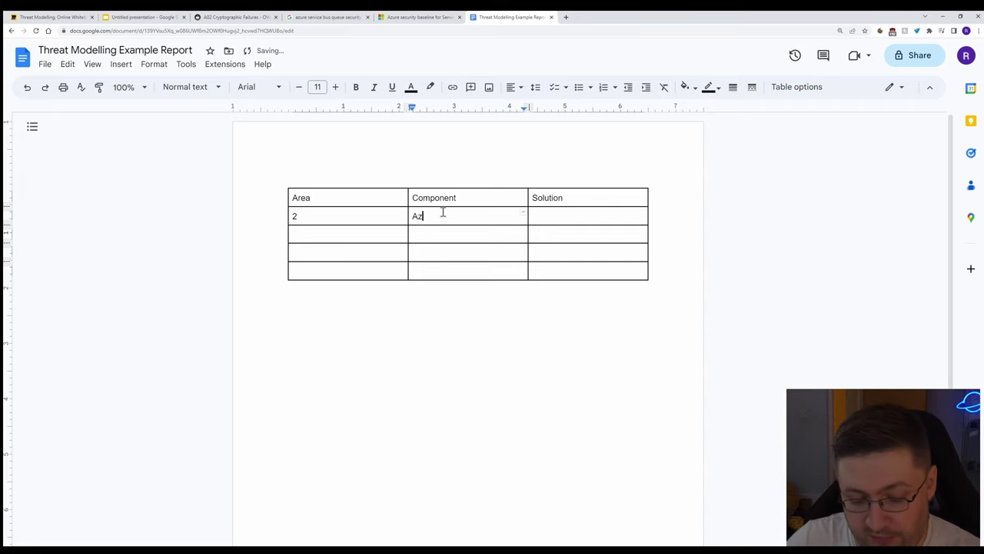
type("ure Service Bus")
left_click(569, 213)
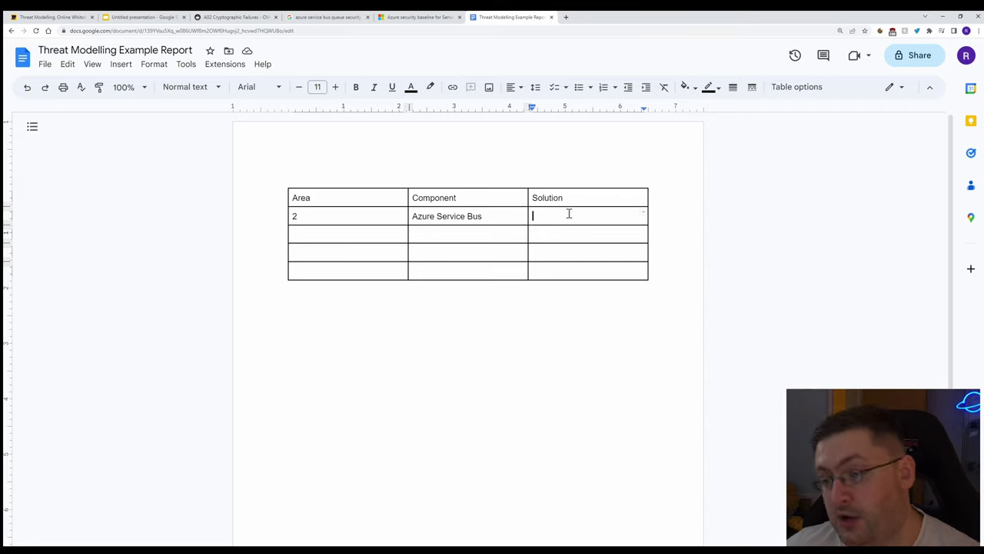
type("Ensure TLS minimum version")
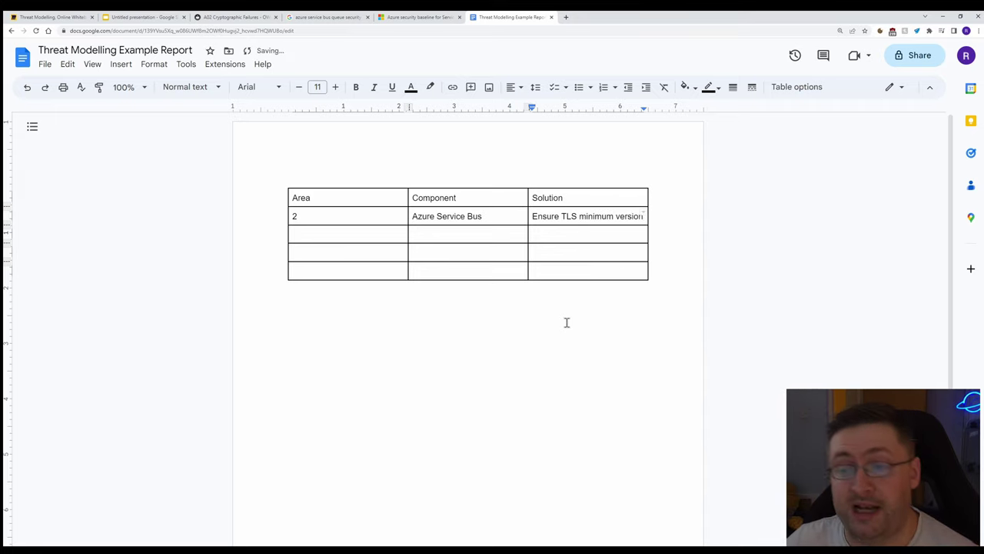
left_click(564, 323)
left_click(365, 261)
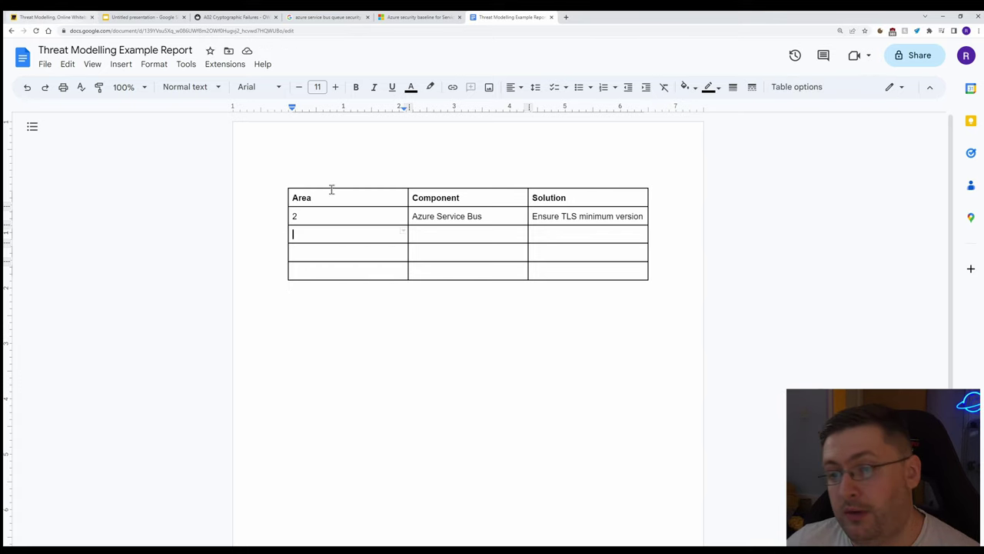
left_click(47, 17)
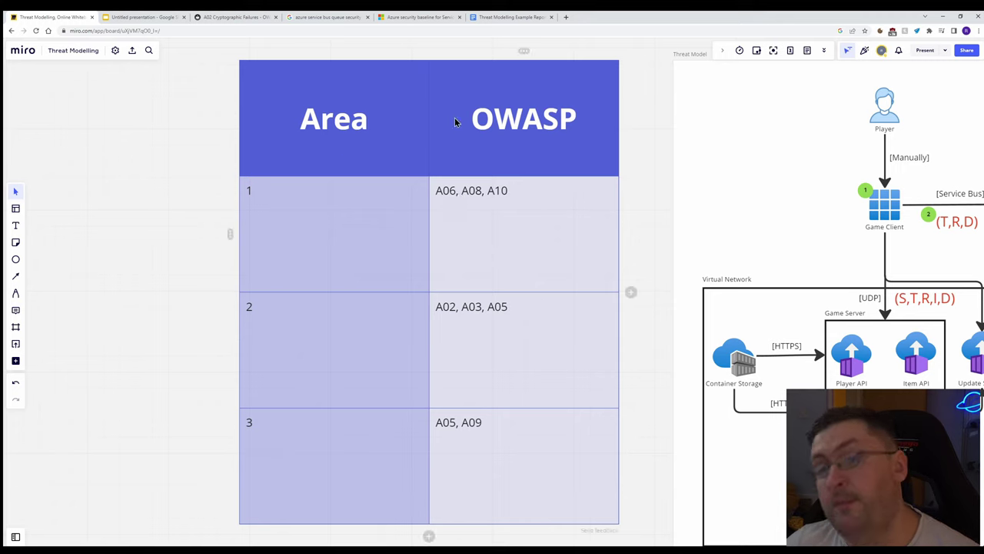
Bring the OWASP A02 Cryptographic Failures page back up at its How to Prevent advice.
left_click(239, 17)
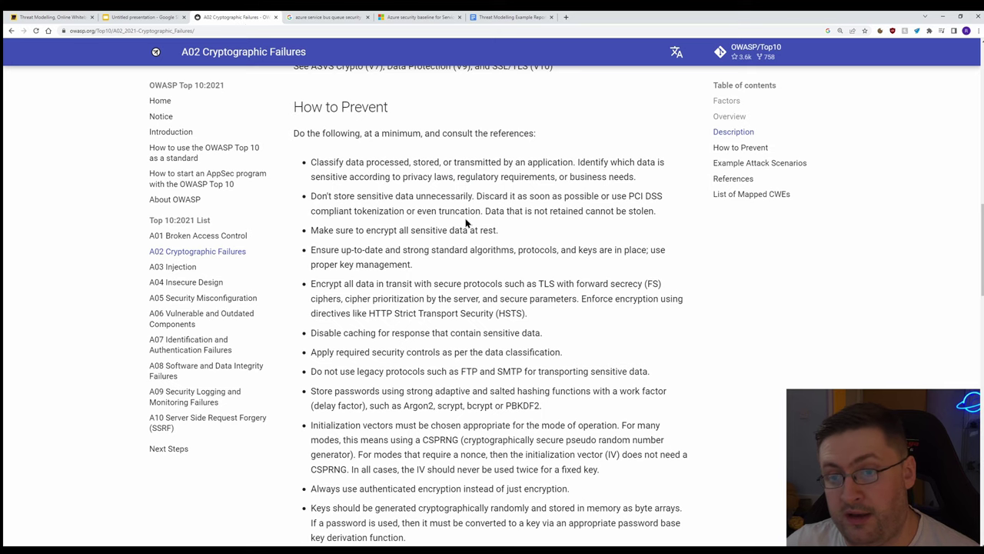